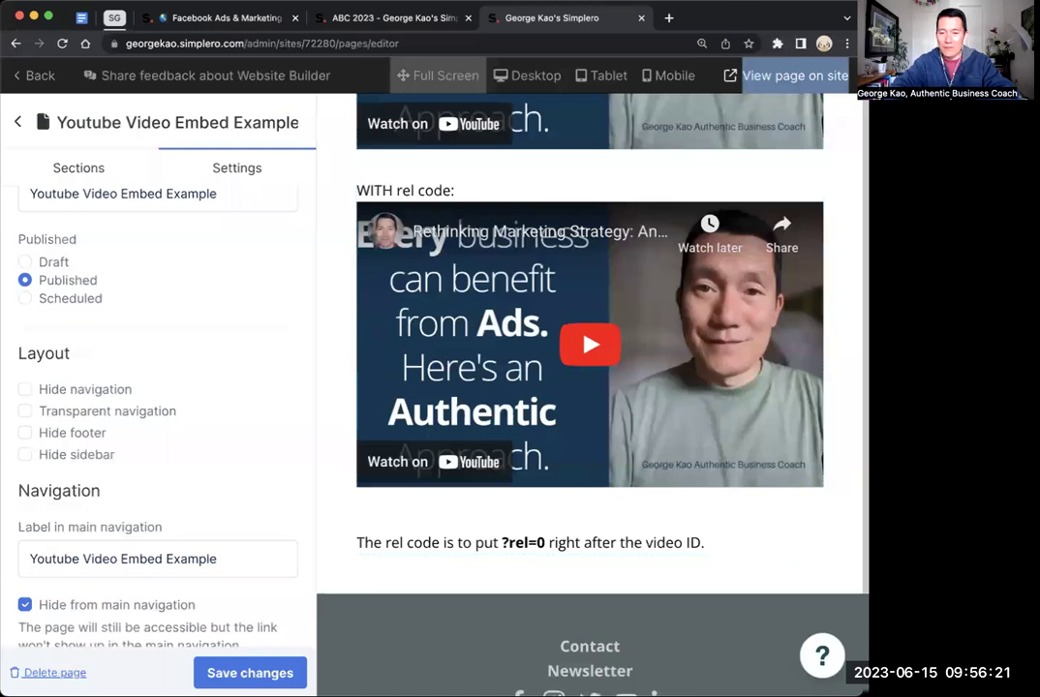
- Play the embedded video without rel code muted, pause it, and browse the suggested videos in its pause overlay
{"action": "scroll", "coordinate": [694, 278], "scroll_direction": "up", "scroll_amount": 5}
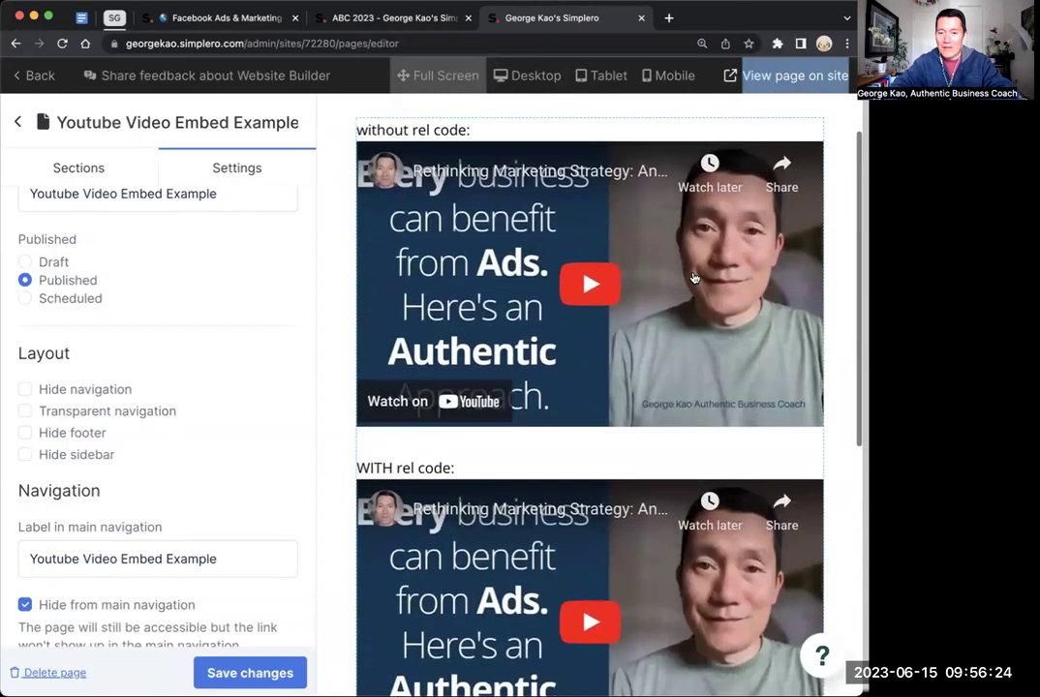
{"action": "scroll", "coordinate": [693, 278], "scroll_direction": "up", "scroll_amount": 2}
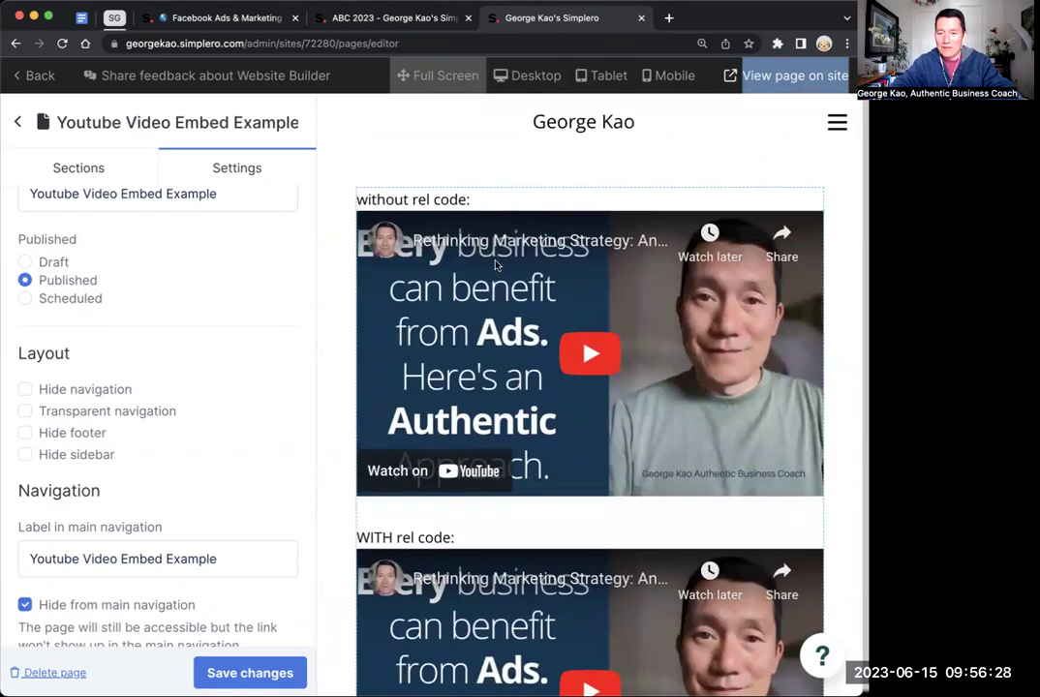
{"action": "left_click", "coordinate": [587, 356]}
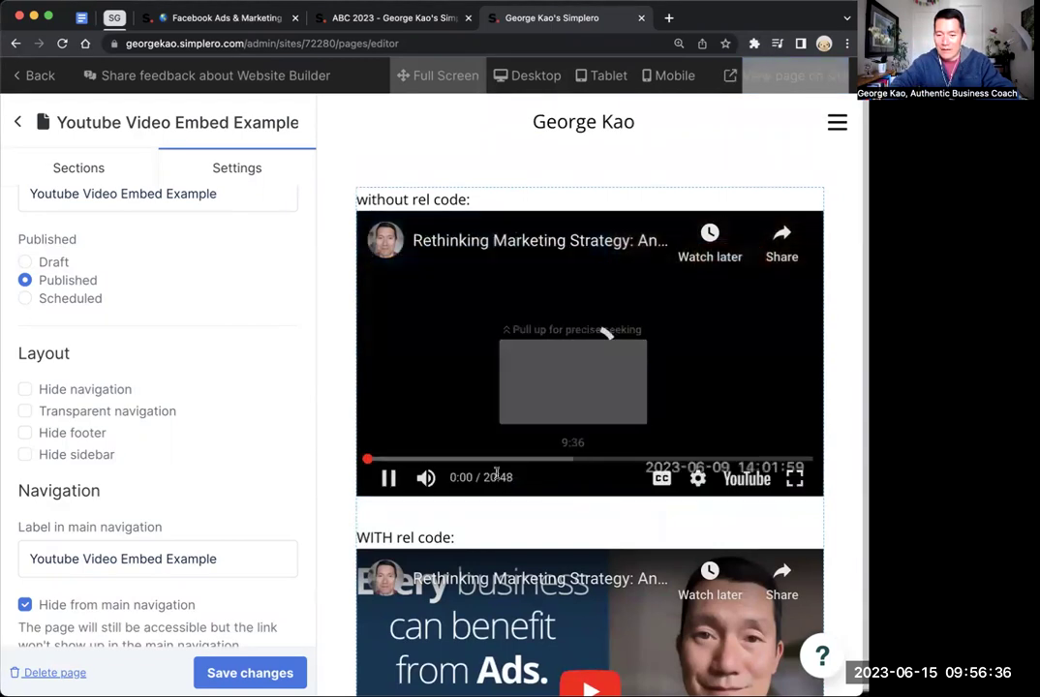
{"action": "left_click", "coordinate": [427, 479]}
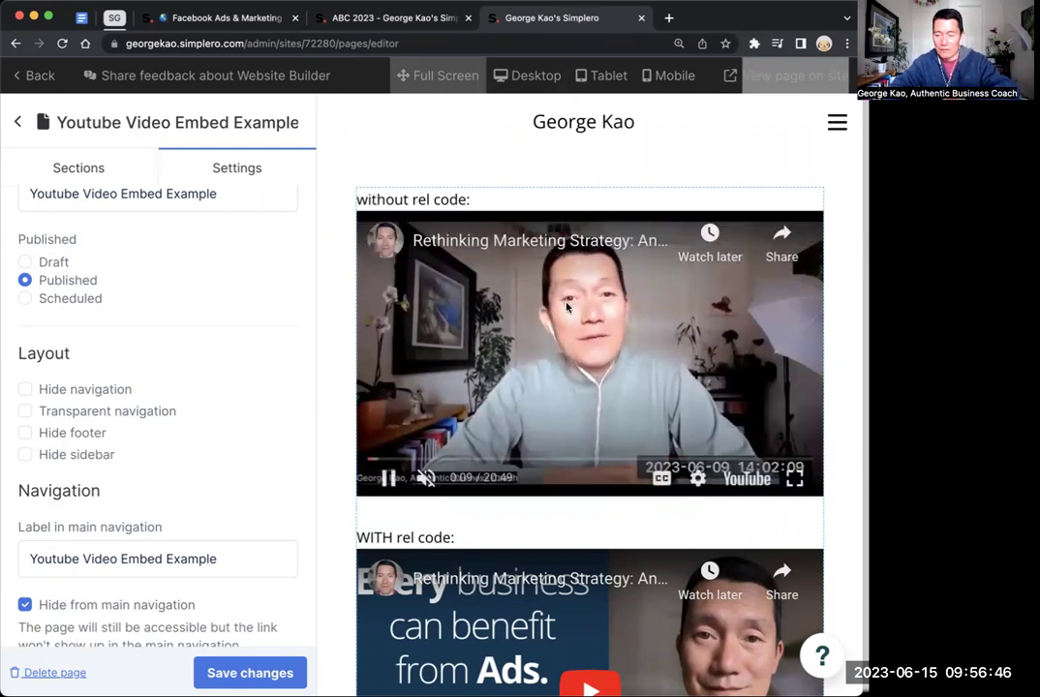
{"action": "left_click", "coordinate": [561, 345]}
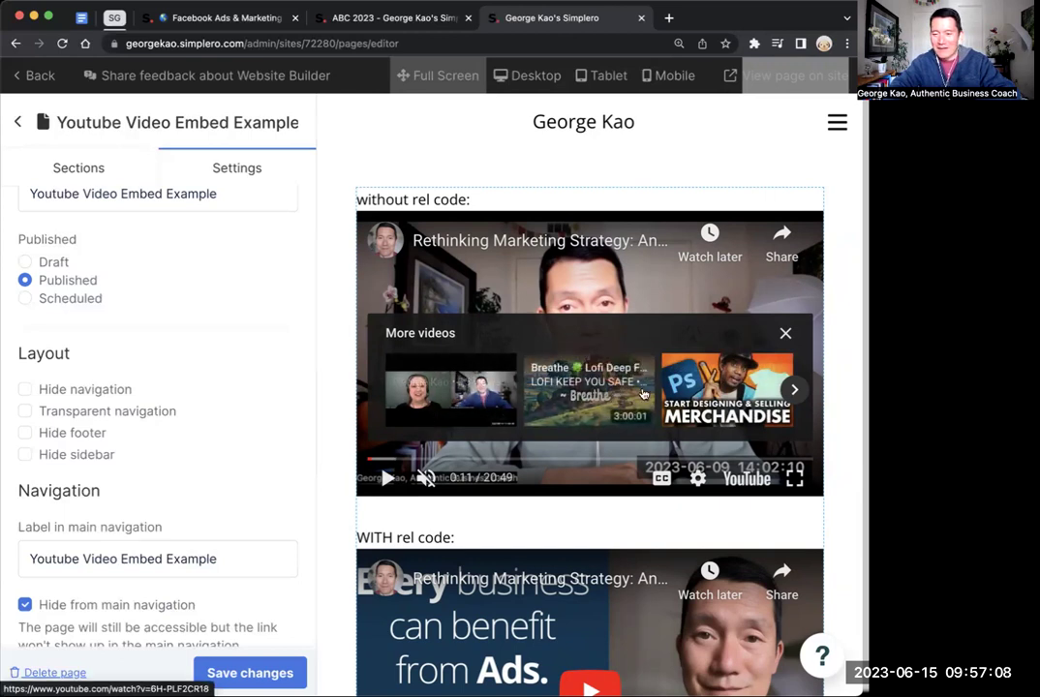
{"action": "left_click", "coordinate": [793, 392]}
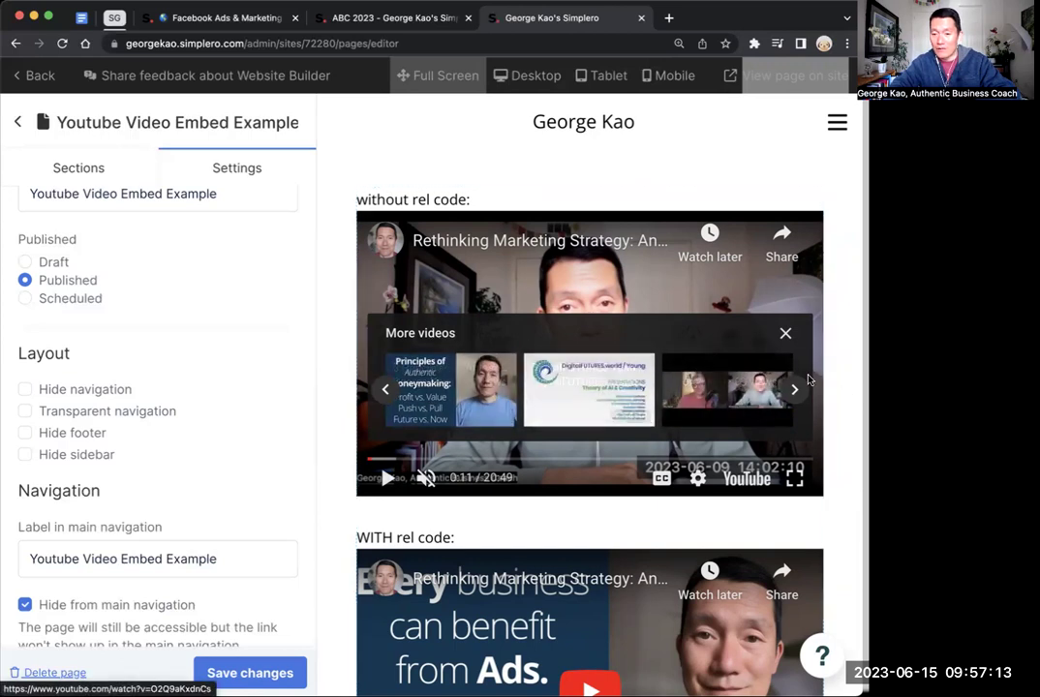
- Skip the video without rel code to its end and browse the suggestions on its end screen
{"action": "left_click_drag", "start_coordinate": [382, 459], "coordinate": [772, 453]}
{"action": "left_click", "coordinate": [380, 479]}
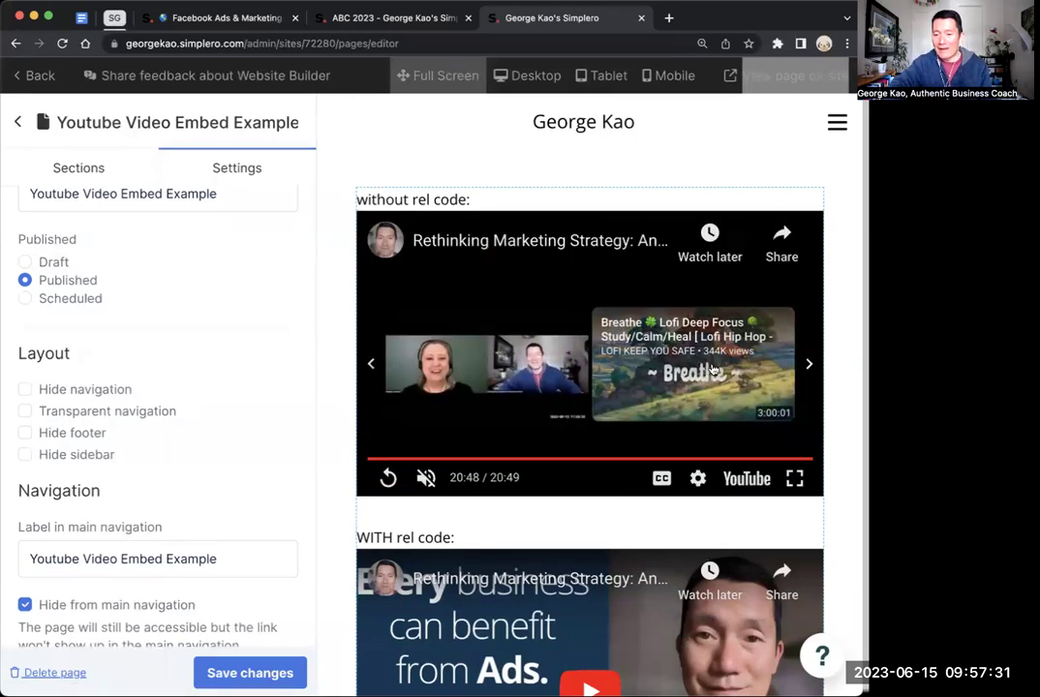
{"action": "left_click", "coordinate": [810, 364]}
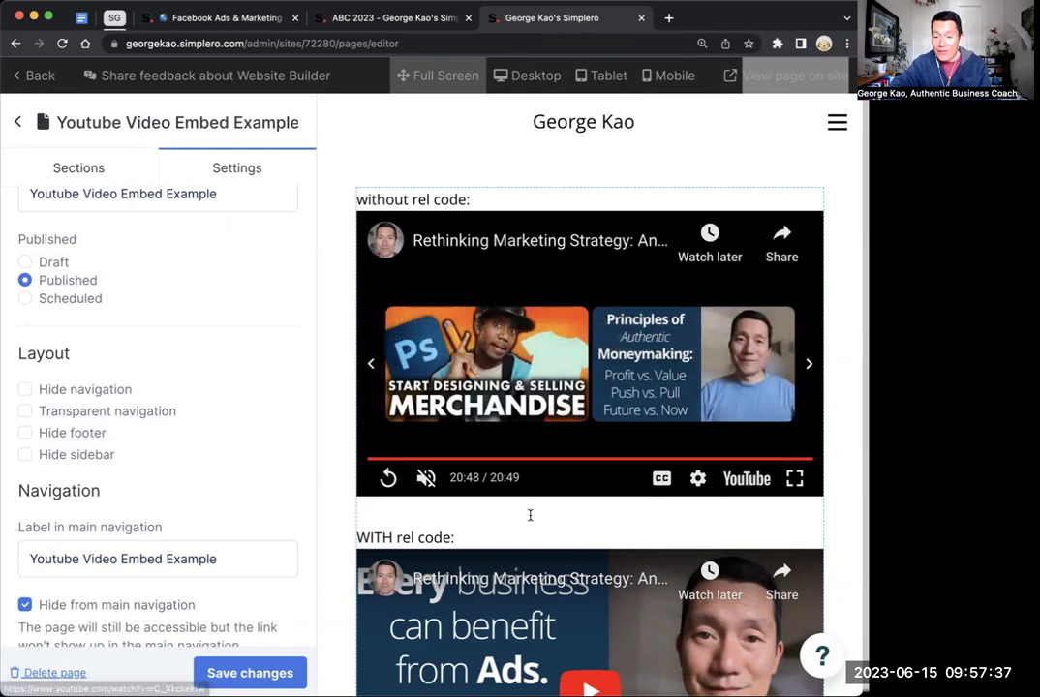
- Highlight the ?rel=0 note, play and pause the video labelled WITH rel code, and browse its suggested videos
{"action": "scroll", "coordinate": [529, 515], "scroll_direction": "down", "scroll_amount": 3}
{"action": "scroll", "coordinate": [530, 515], "scroll_direction": "down", "scroll_amount": 3}
{"action": "left_click_drag", "start_coordinate": [502, 531], "coordinate": [545, 531]}
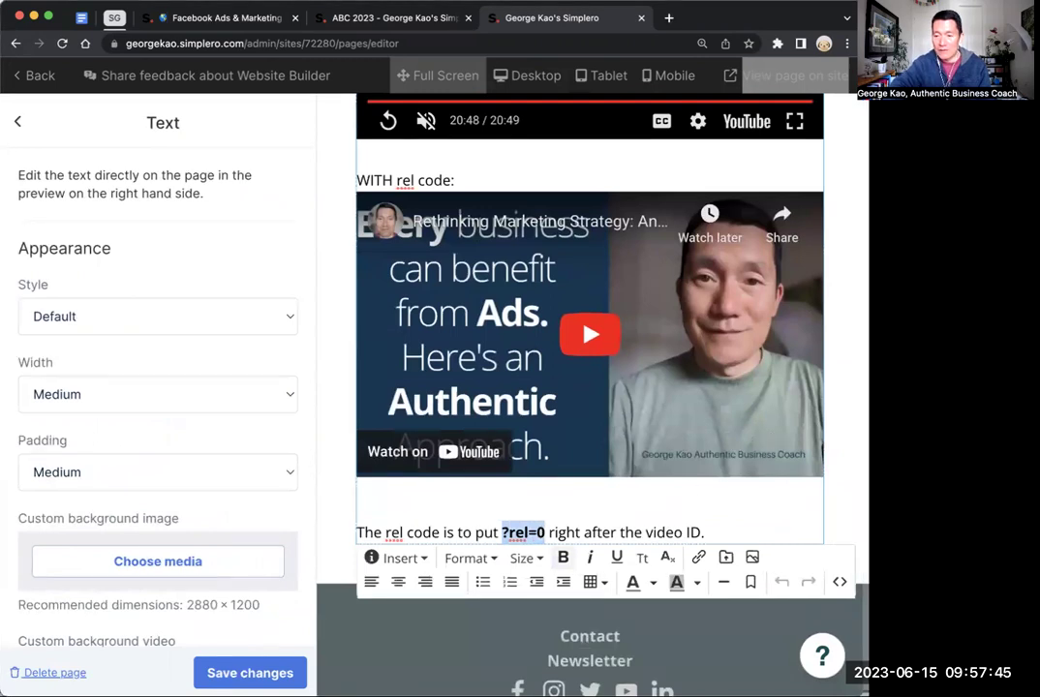
{"action": "left_click", "coordinate": [630, 327]}
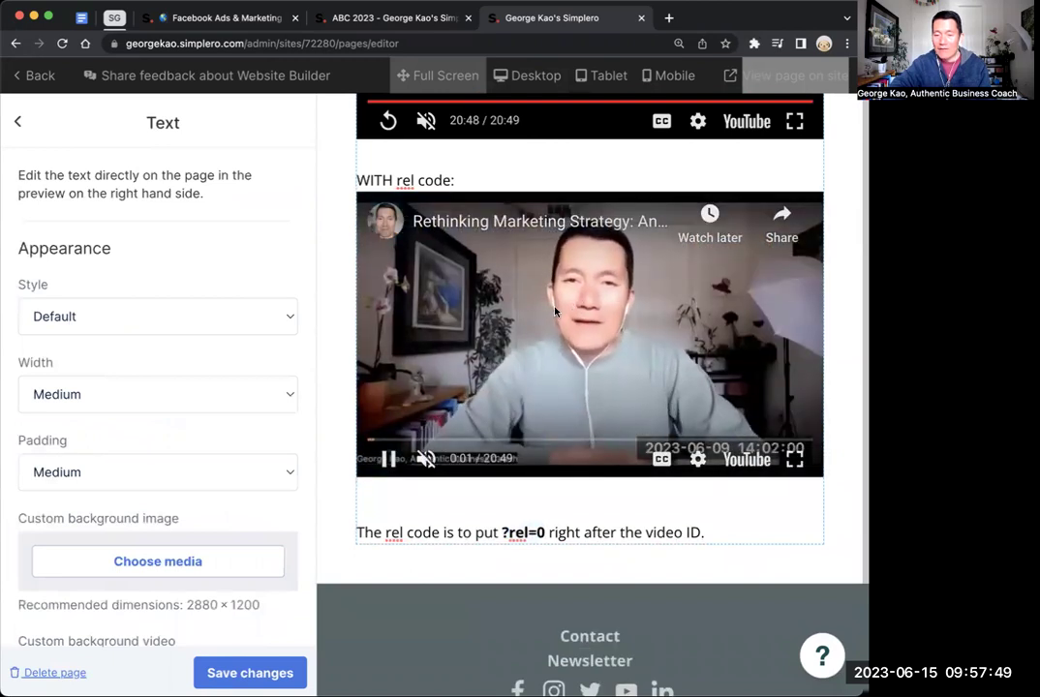
{"action": "left_click", "coordinate": [544, 318]}
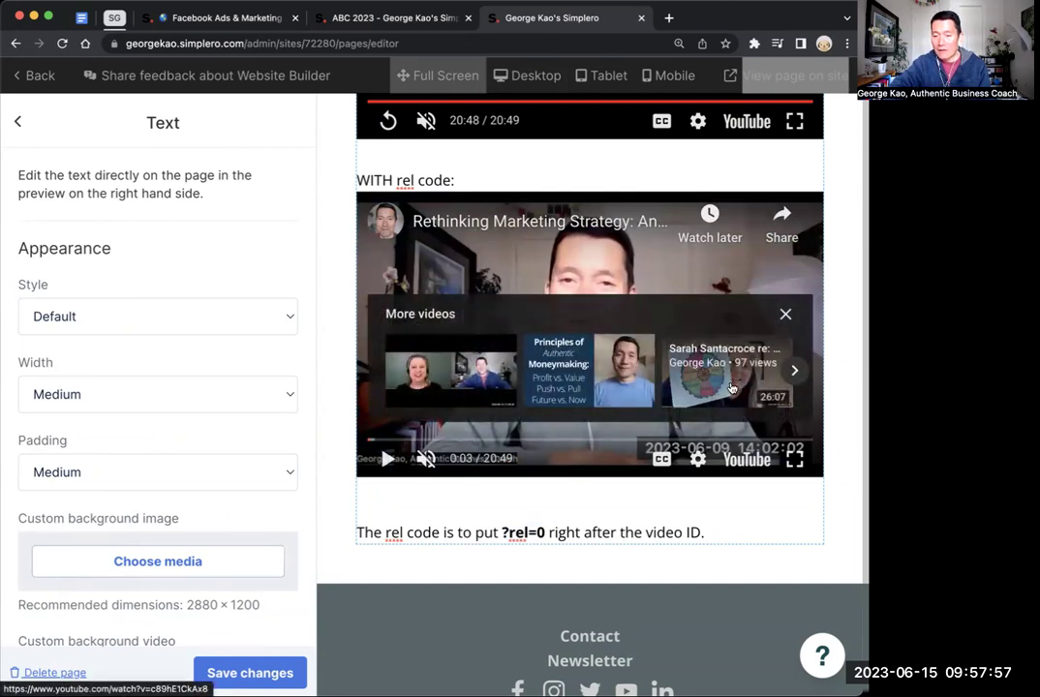
{"action": "scroll", "coordinate": [673, 378], "scroll_direction": "right", "scroll_amount": 5}
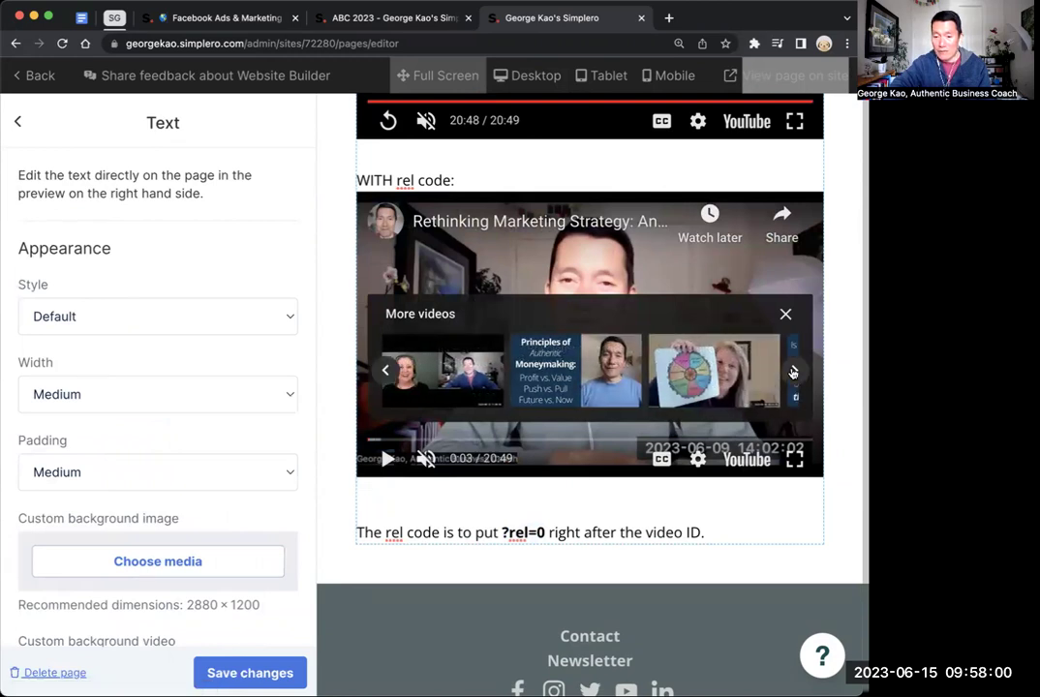
{"action": "scroll", "coordinate": [673, 373], "scroll_direction": "right", "scroll_amount": 2}
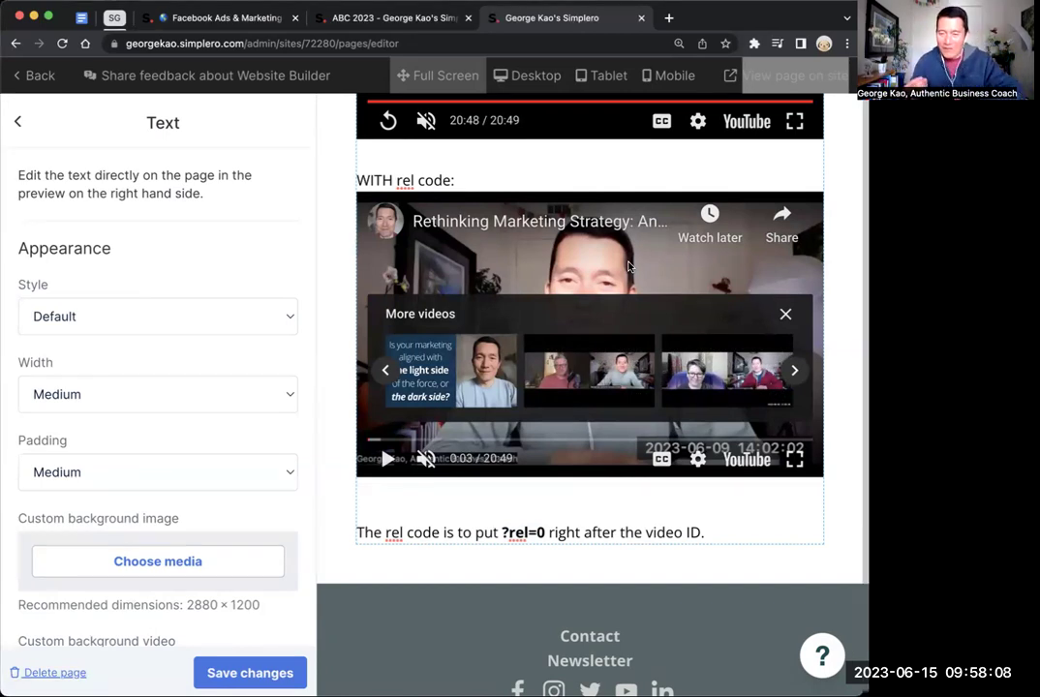
- Skip the video WITH rel code to its end and page through the end-screen suggestions
{"action": "left_click_drag", "start_coordinate": [383, 440], "coordinate": [810, 455]}
{"action": "left_click", "coordinate": [387, 458]}
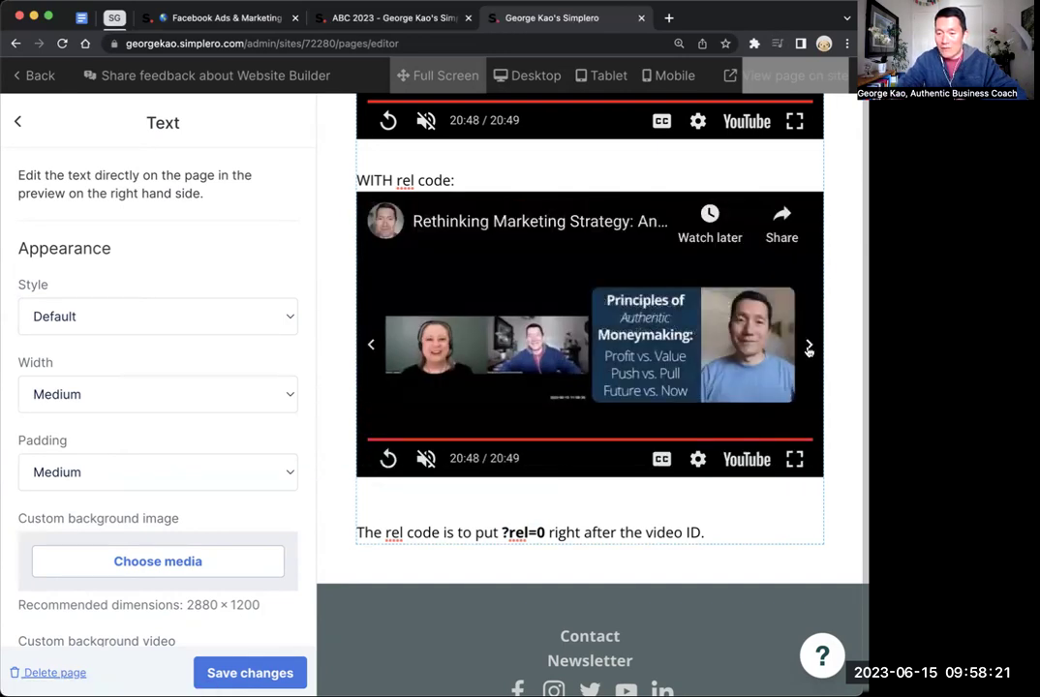
{"action": "left_click", "coordinate": [810, 348]}
{"action": "left_click", "coordinate": [810, 349]}
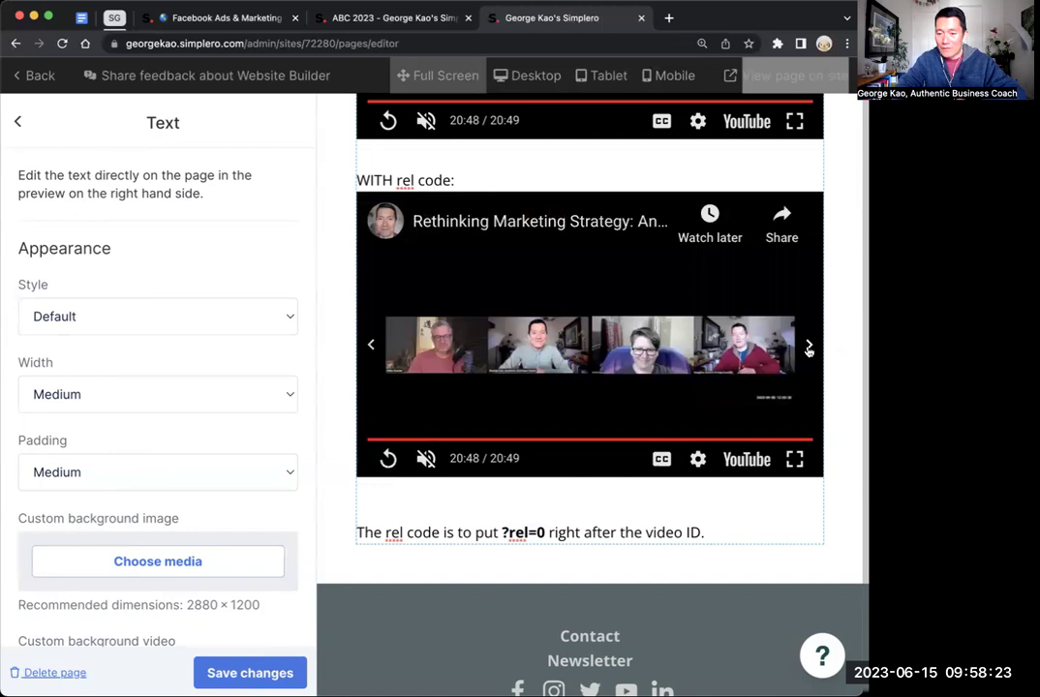
{"action": "left_click", "coordinate": [810, 349]}
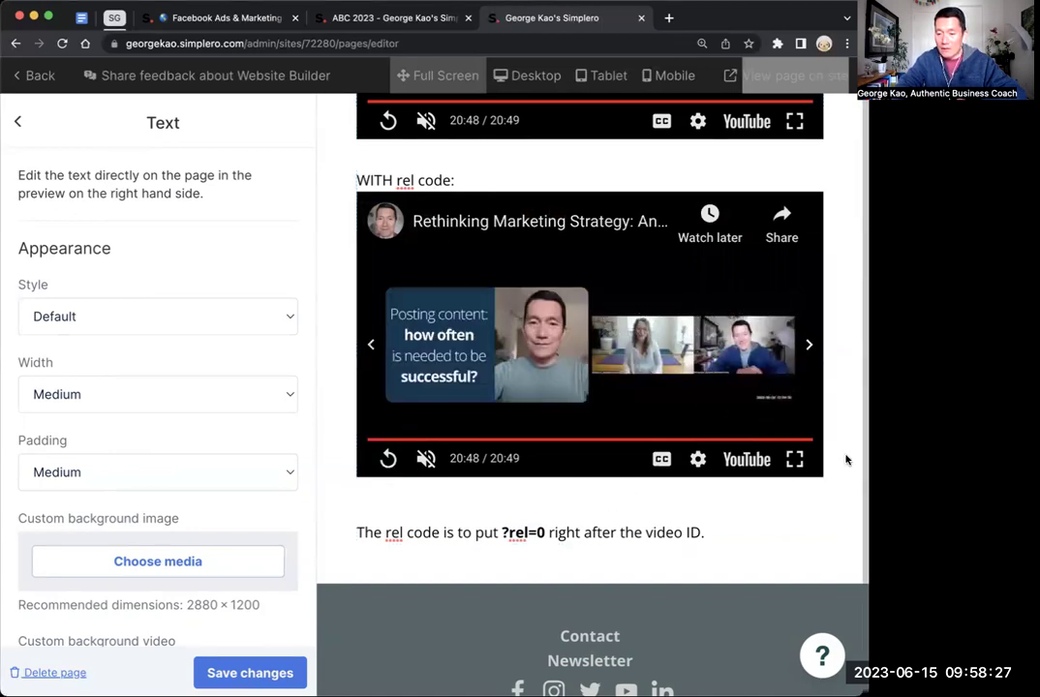
- Open the text section's source code and add three line breaks before the final paragraph about the rel code
{"action": "scroll", "coordinate": [845, 460], "scroll_direction": "up", "scroll_amount": 5}
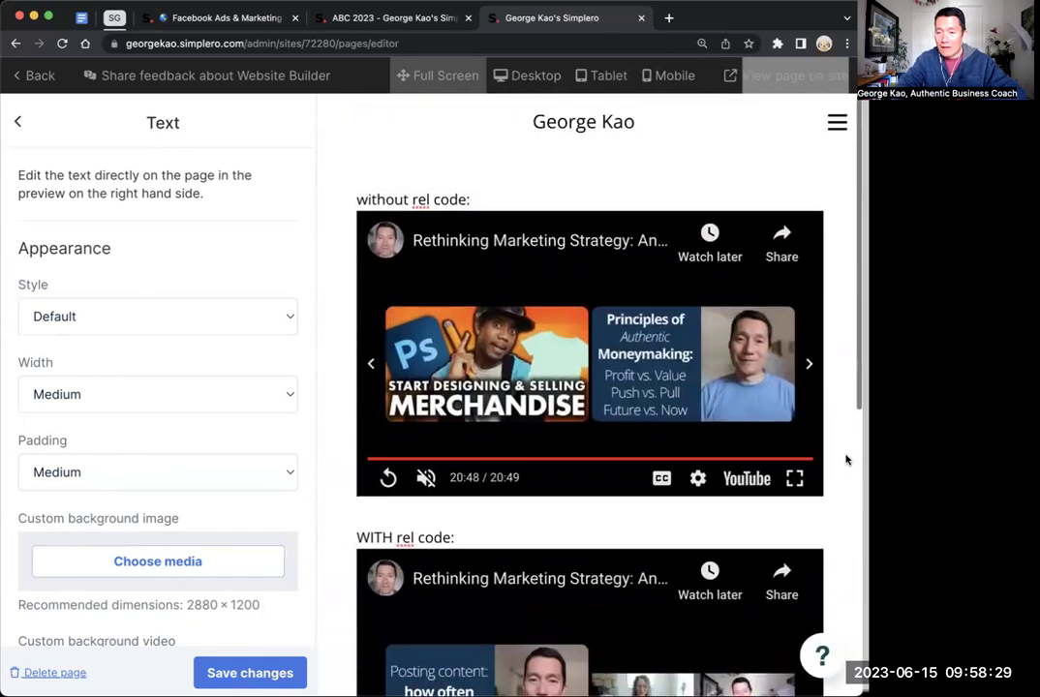
{"action": "left_click", "coordinate": [503, 200]}
{"action": "left_click", "coordinate": [836, 173]}
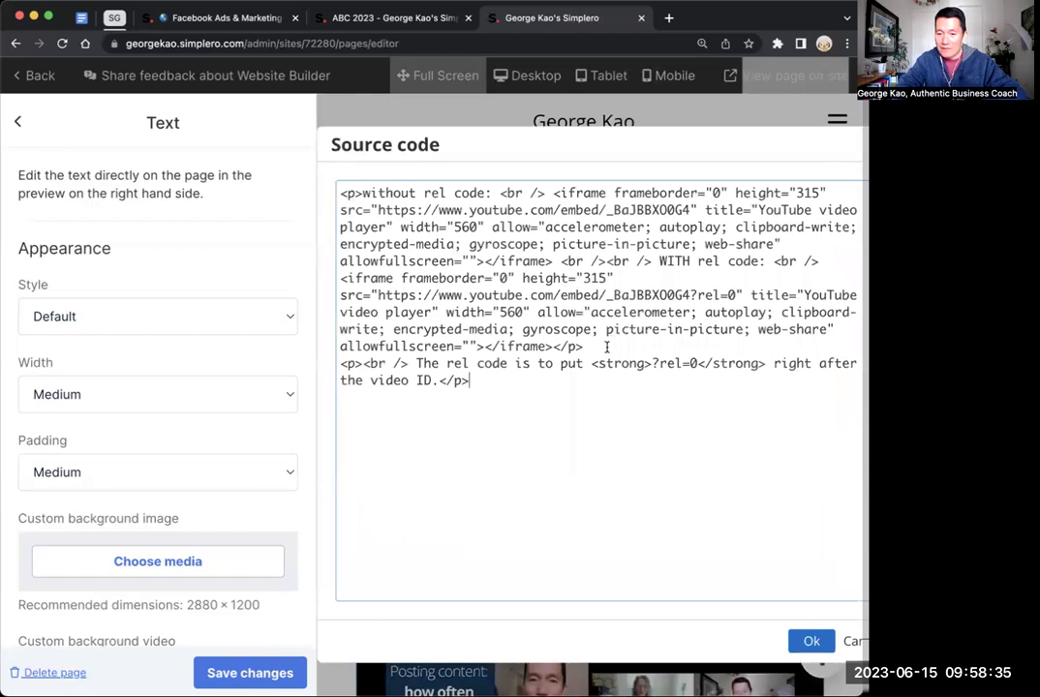
{"action": "key", "text": "Return"}
{"action": "key", "text": "Return"}
{"action": "key", "text": "Return"}
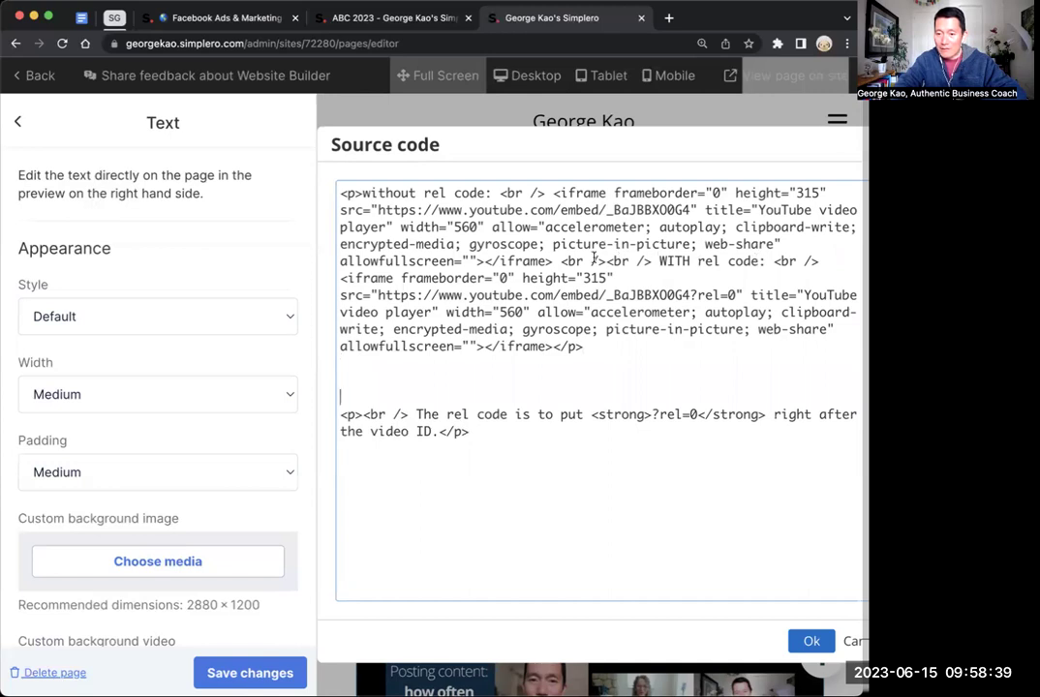
- Insert six line breaks directly after the first iframe's closing tag in the source code
{"action": "left_click", "coordinate": [552, 261]}
{"action": "key", "text": "Return"}
{"action": "key", "text": "Return"}
{"action": "key", "text": "Return"}
{"action": "key", "text": "Return"}
{"action": "key", "text": "Return"}
{"action": "key", "text": "Return"}
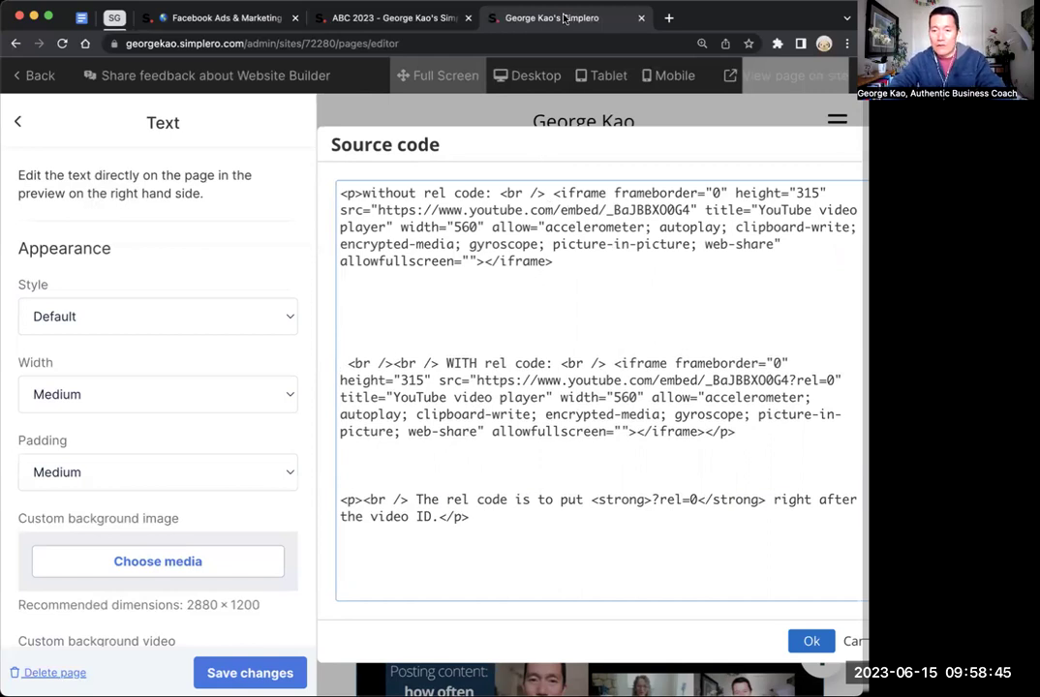
- Open youtube.com in a new browser tab
{"action": "key", "text": "super+t"}
{"action": "type", "text": "you"}
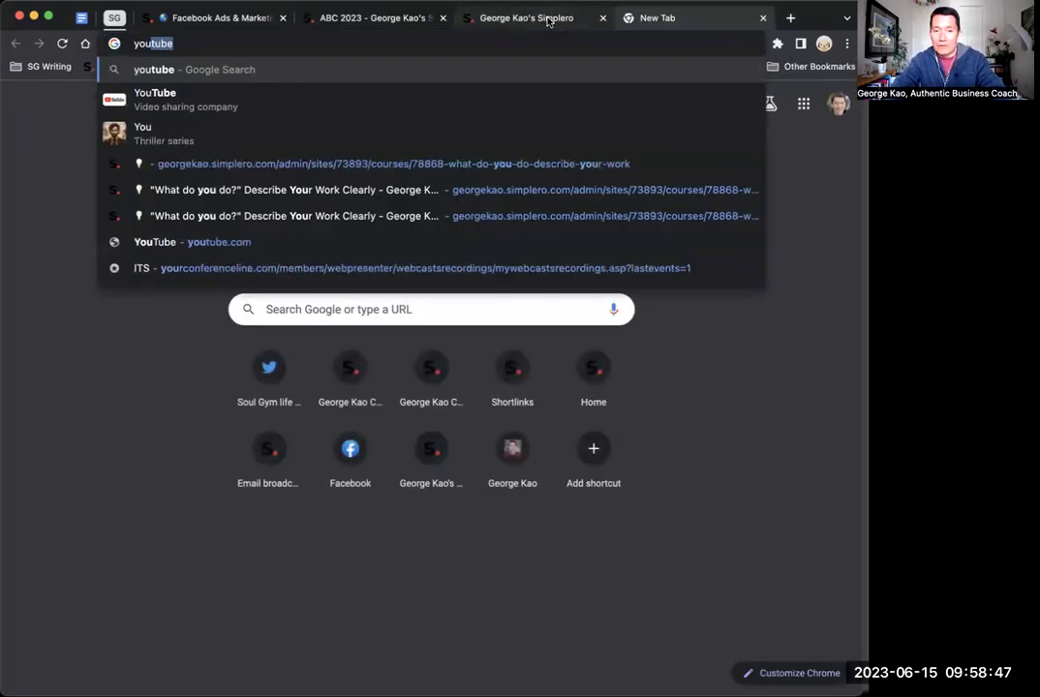
{"action": "type", "text": "tube.co"}
{"action": "key", "text": "Return"}
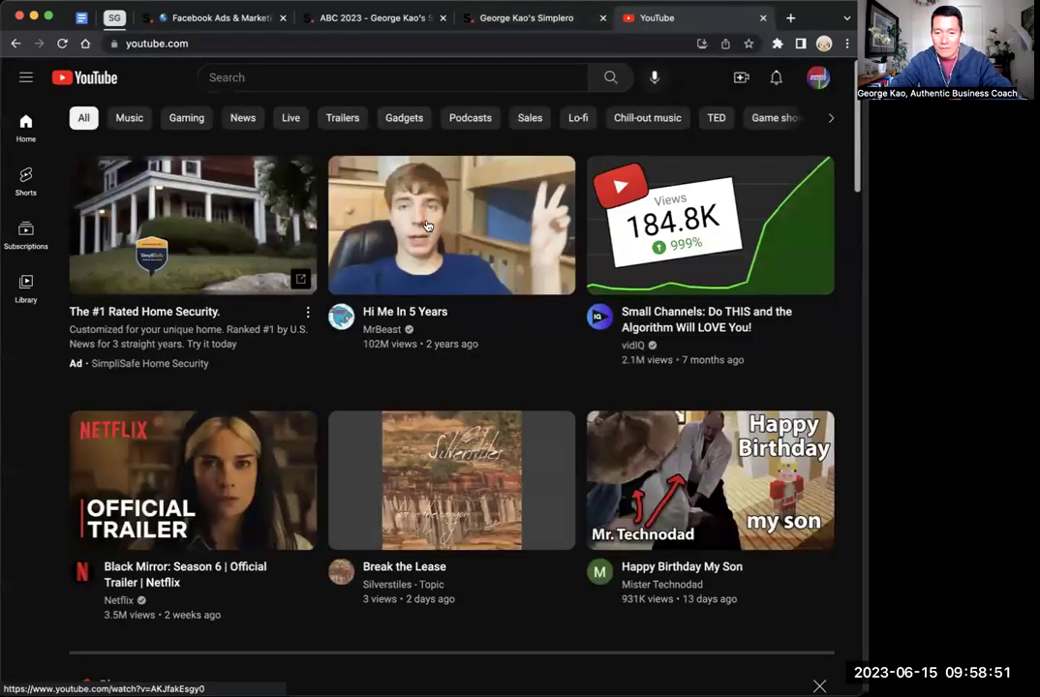
- Open the "Hi Me In 5 Years" video, pause its playback, and display its embed code
{"action": "left_click", "coordinate": [446, 235]}
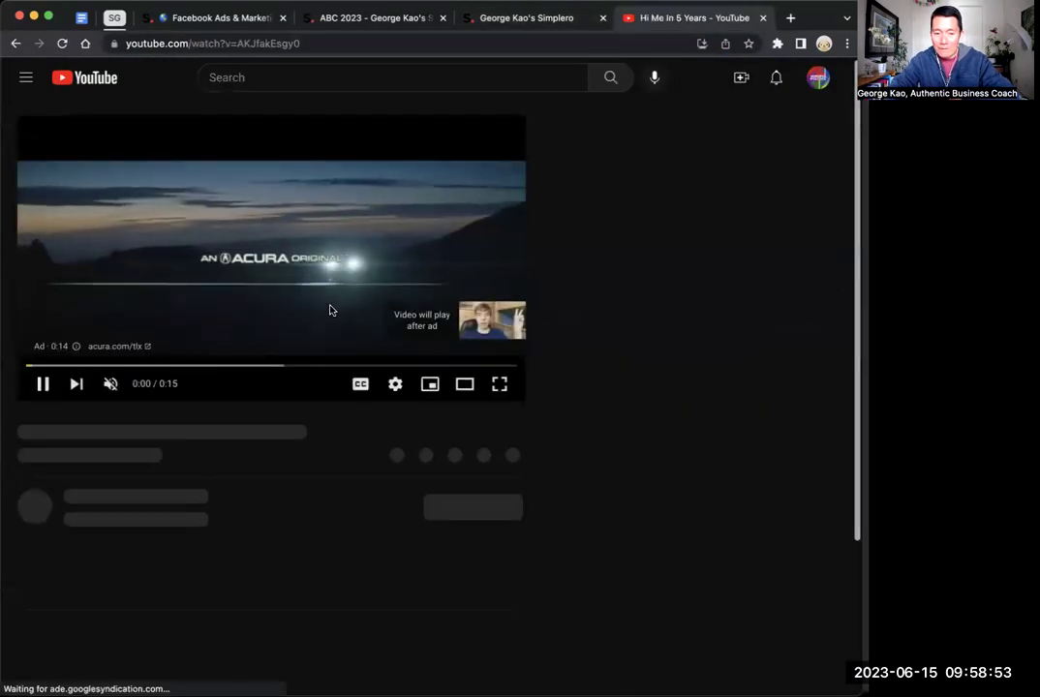
{"action": "left_click", "coordinate": [43, 383]}
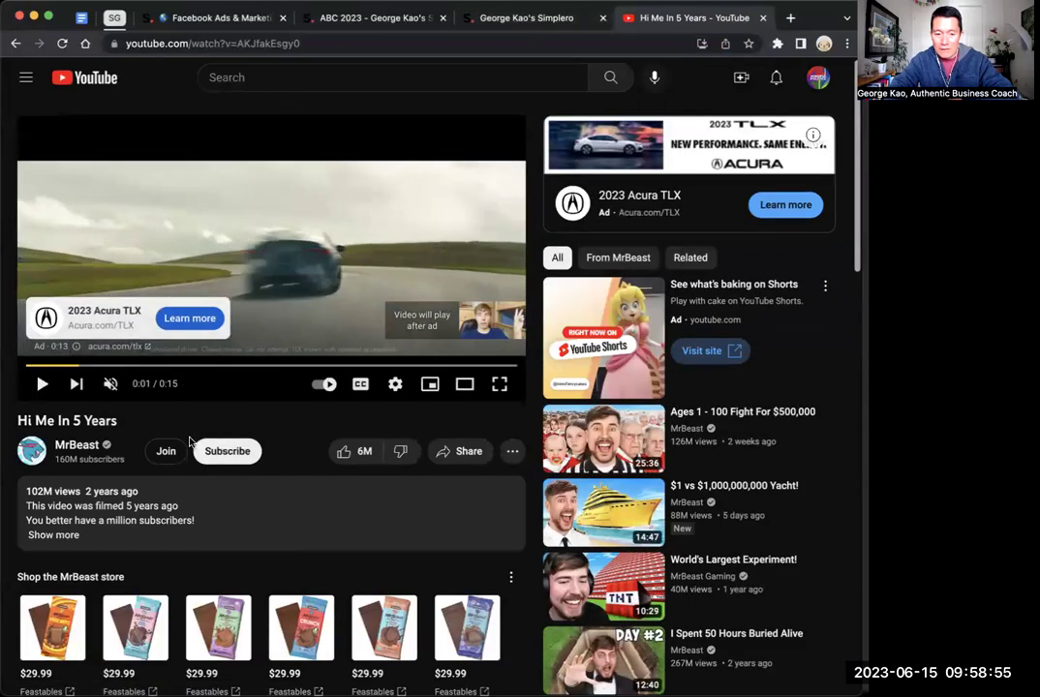
{"action": "left_click", "coordinate": [466, 453]}
{"action": "left_click", "coordinate": [277, 387]}
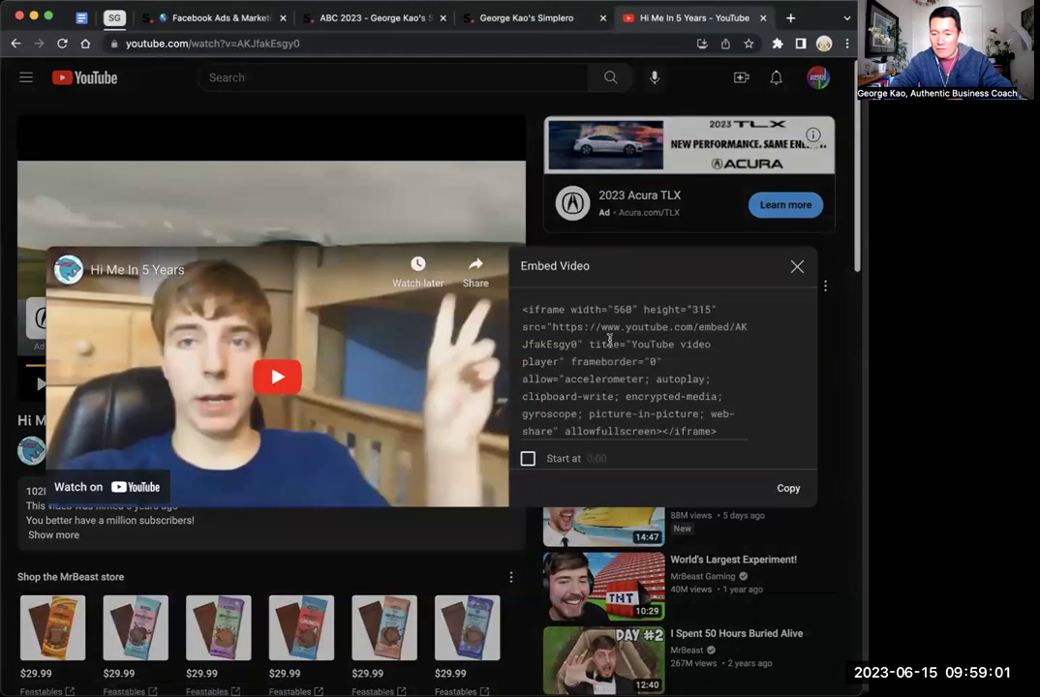
- Preview the embedded video with player controls shown and hidden, restore "Show player controls", and review the embed options
{"action": "scroll", "coordinate": [609, 339], "scroll_direction": "down", "scroll_amount": 4}
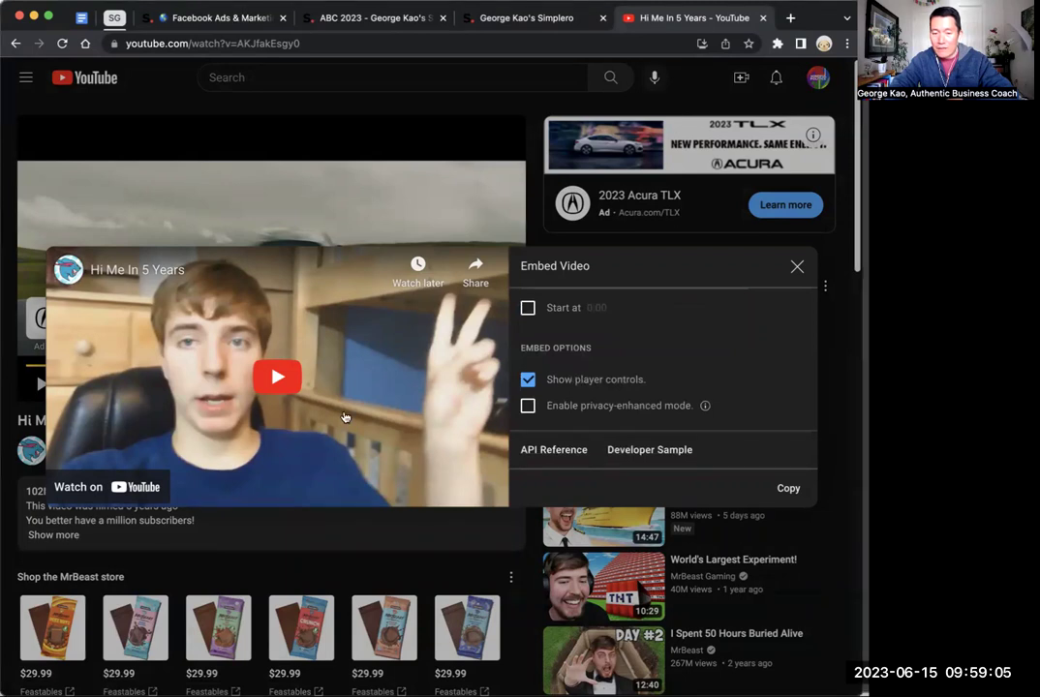
{"action": "left_click", "coordinate": [228, 424]}
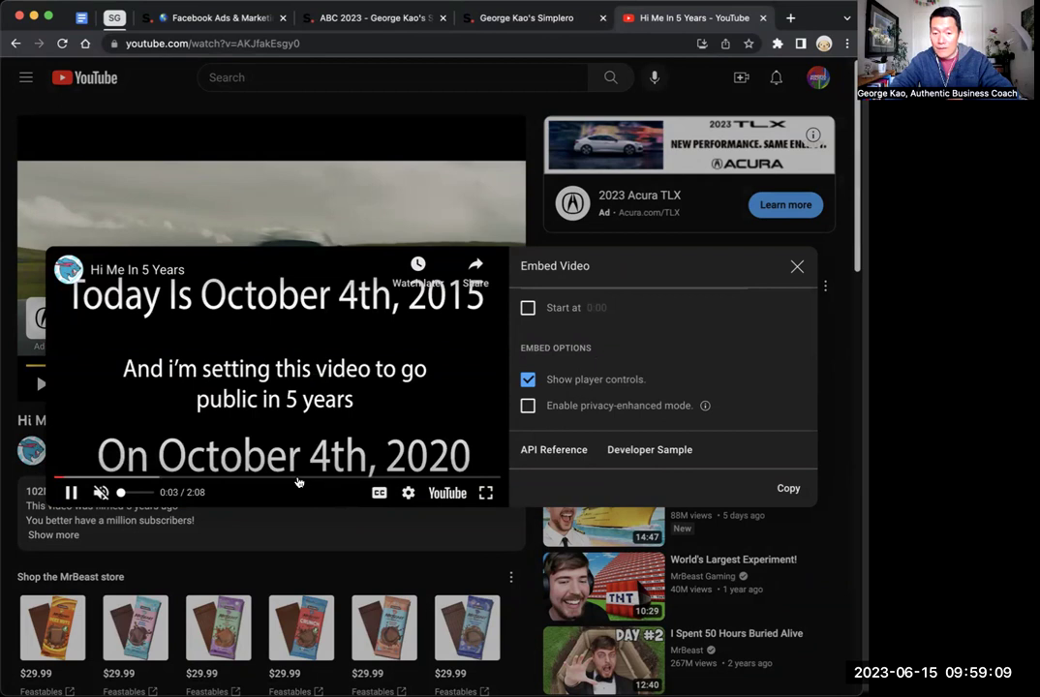
{"action": "left_click", "coordinate": [527, 380]}
{"action": "left_click", "coordinate": [275, 379]}
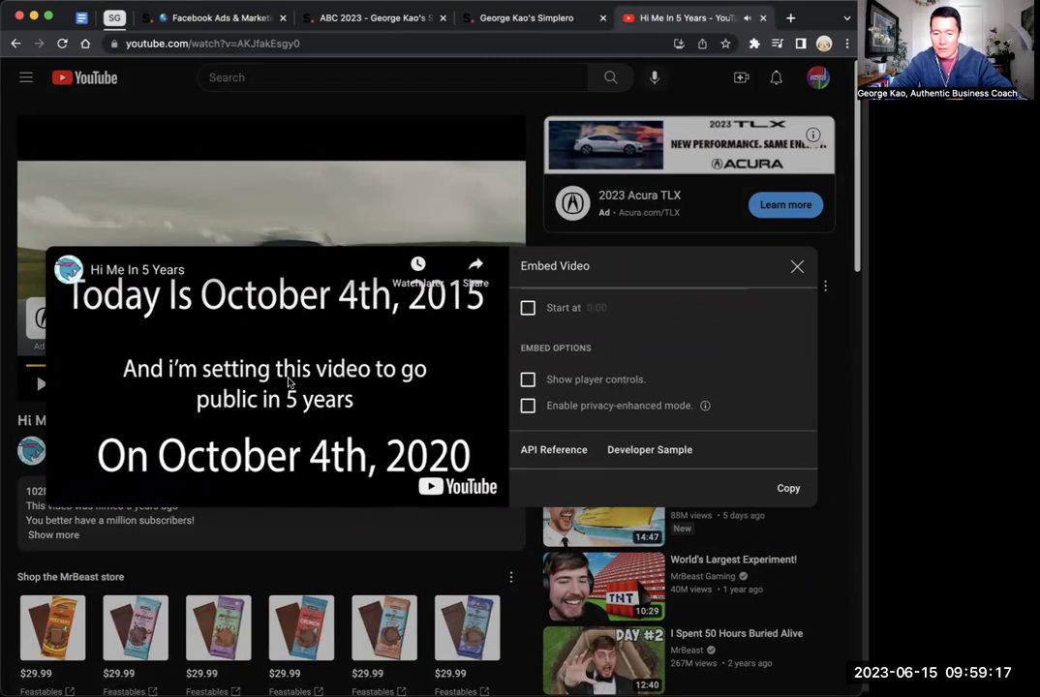
{"action": "left_click", "coordinate": [528, 380]}
{"action": "scroll", "coordinate": [652, 386], "scroll_direction": "up", "scroll_amount": 1}
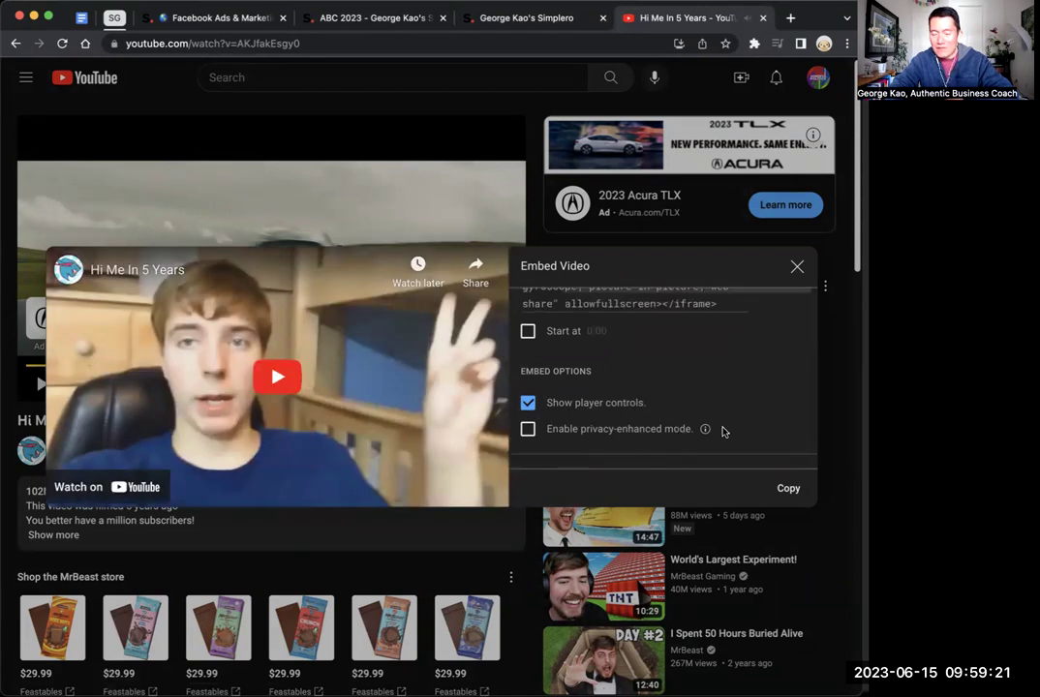
{"action": "scroll", "coordinate": [644, 418], "scroll_direction": "up", "scroll_amount": 4}
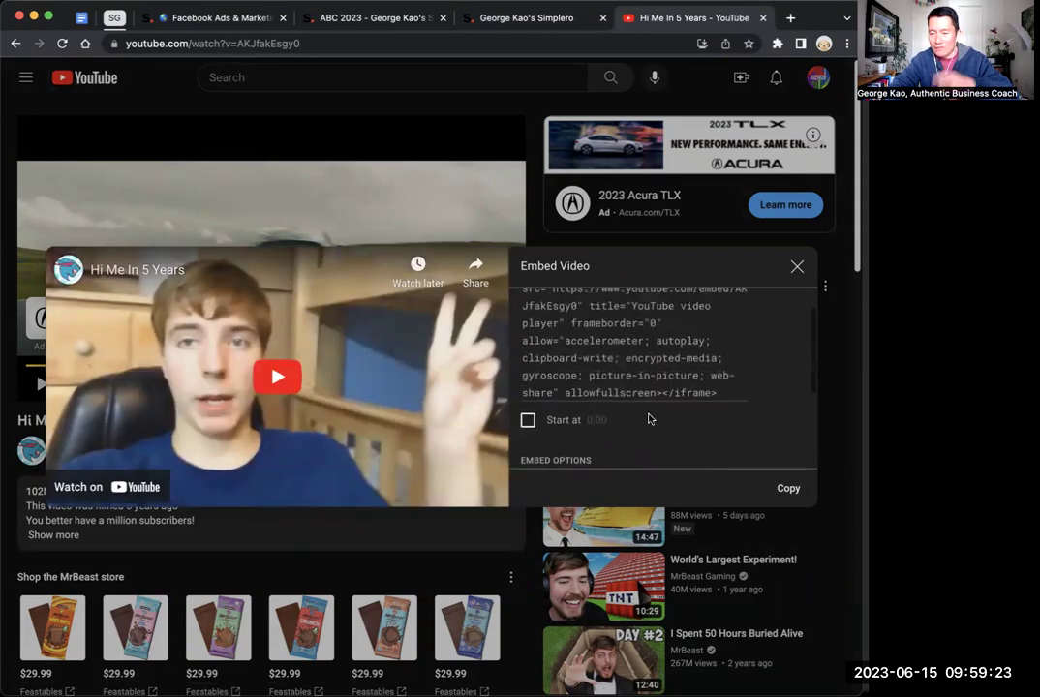
{"action": "scroll", "coordinate": [648, 414], "scroll_direction": "down", "scroll_amount": 4}
{"action": "scroll", "coordinate": [648, 414], "scroll_direction": "up", "scroll_amount": 4}
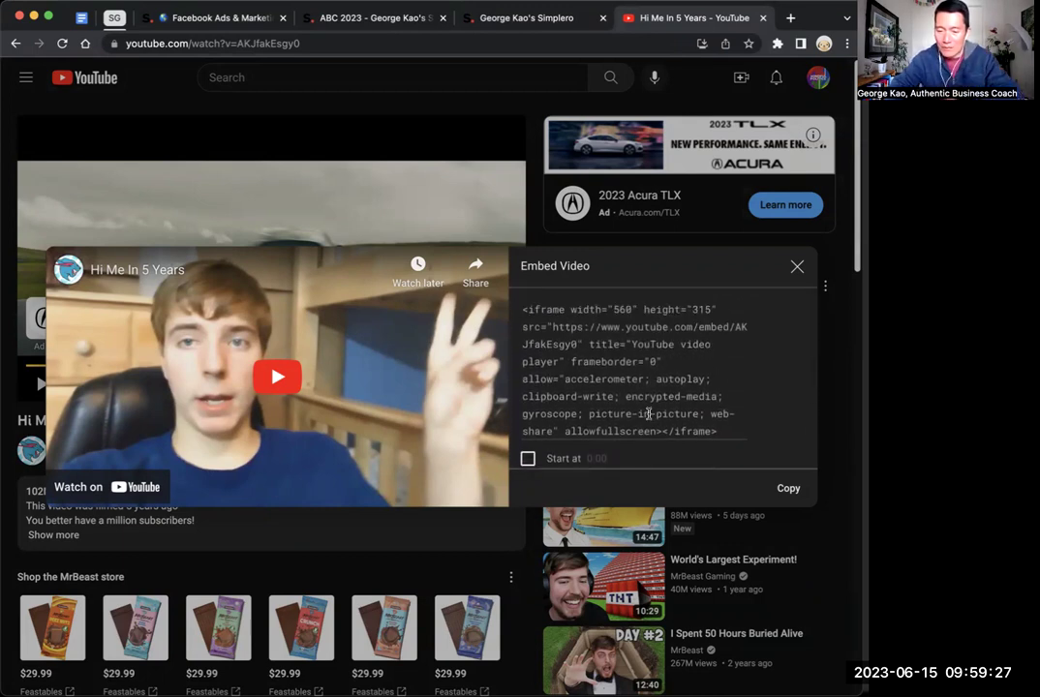
- Copy the video's full embed code and paste it into the blank lines after the first iframe in the Simplero source code, leaving it highlighted
{"action": "left_click", "coordinate": [618, 381]}
{"action": "key", "text": "ctrl+c"}
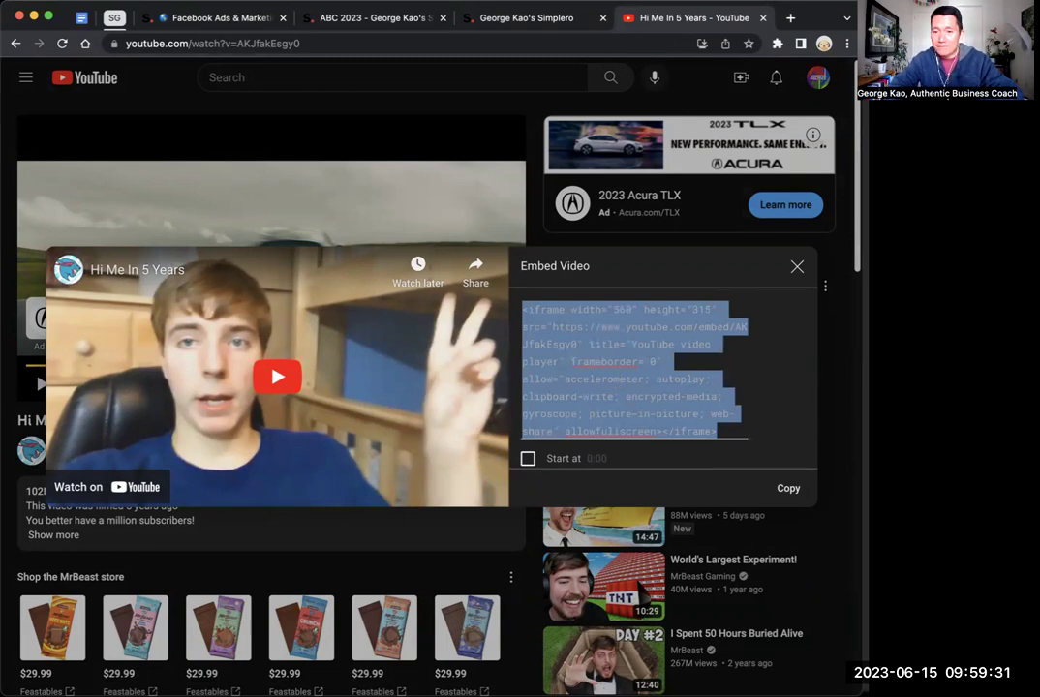
{"action": "left_click", "coordinate": [503, 21]}
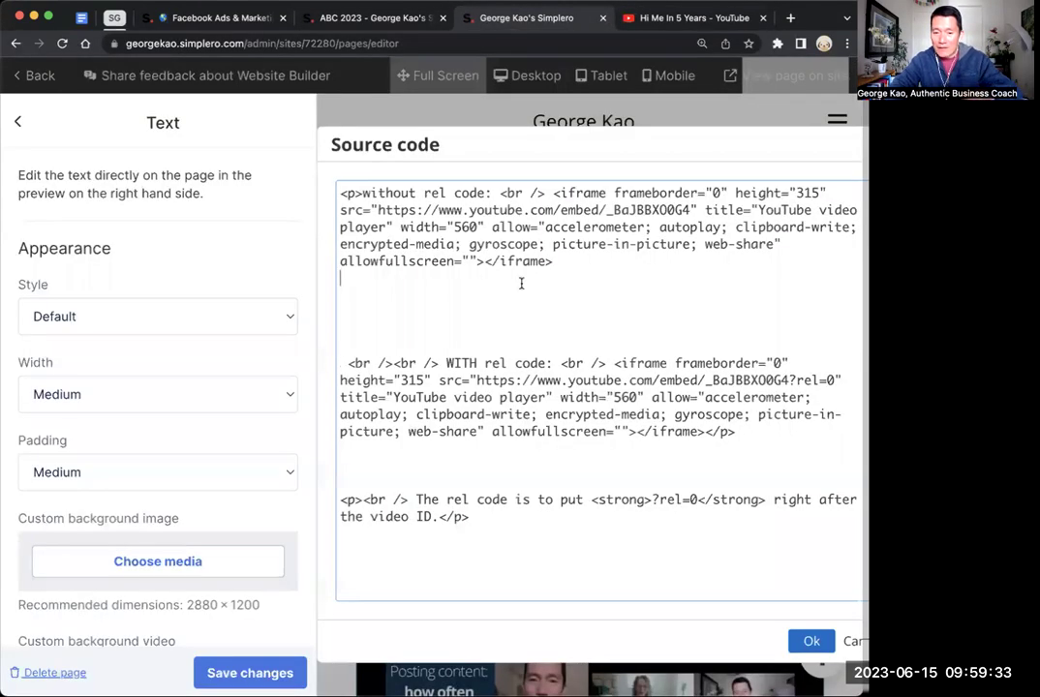
{"action": "key", "text": "Return"}
{"action": "key", "text": "Return"}
{"action": "key", "text": "Return"}
{"action": "key", "text": "Return"}
{"action": "key", "text": "ctrl+v"}
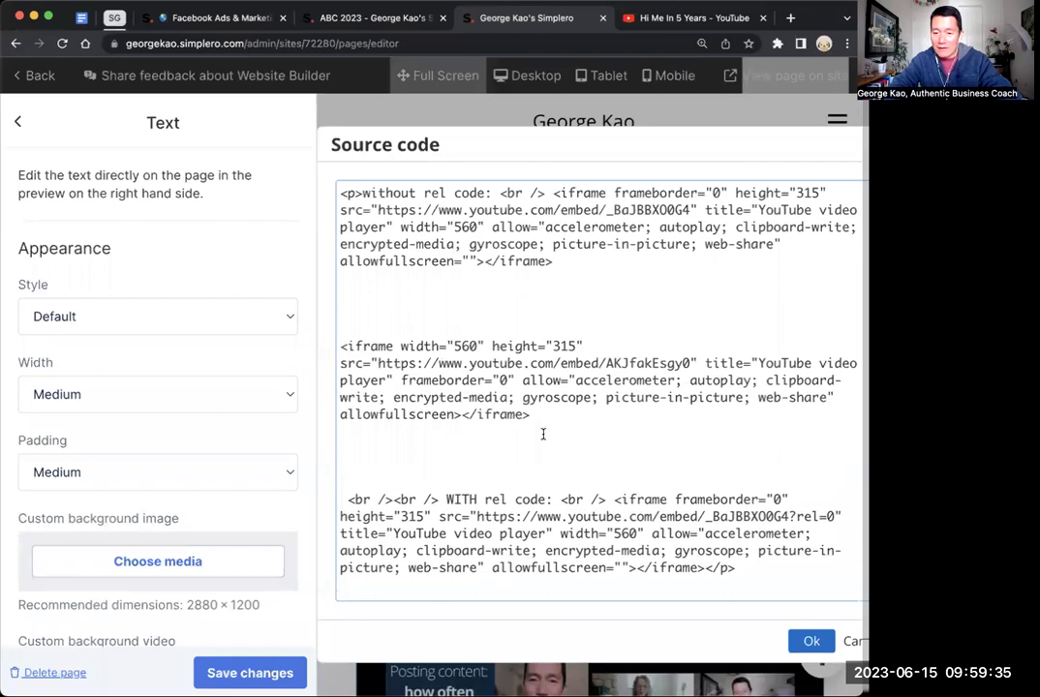
{"action": "left_click_drag", "start_coordinate": [532, 414], "coordinate": [284, 348]}
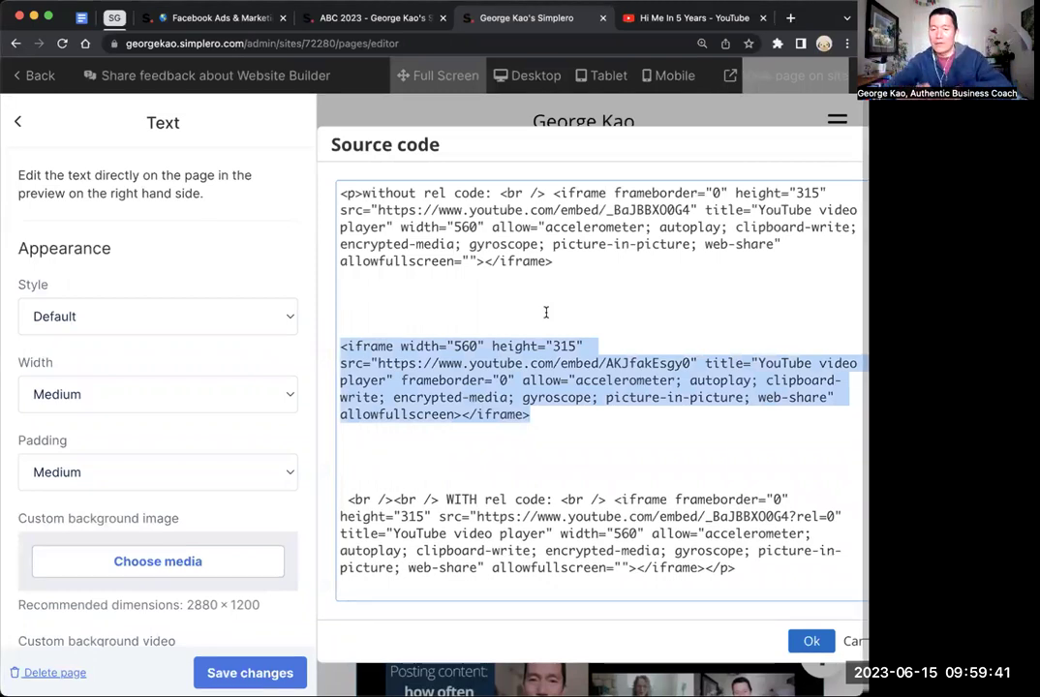
- Highlight the video ID AKJfakEsgy0 in the pasted iframe, and copy that iframe's entire code
{"action": "left_click", "coordinate": [624, 371]}
{"action": "double_click", "coordinate": [686, 363]}
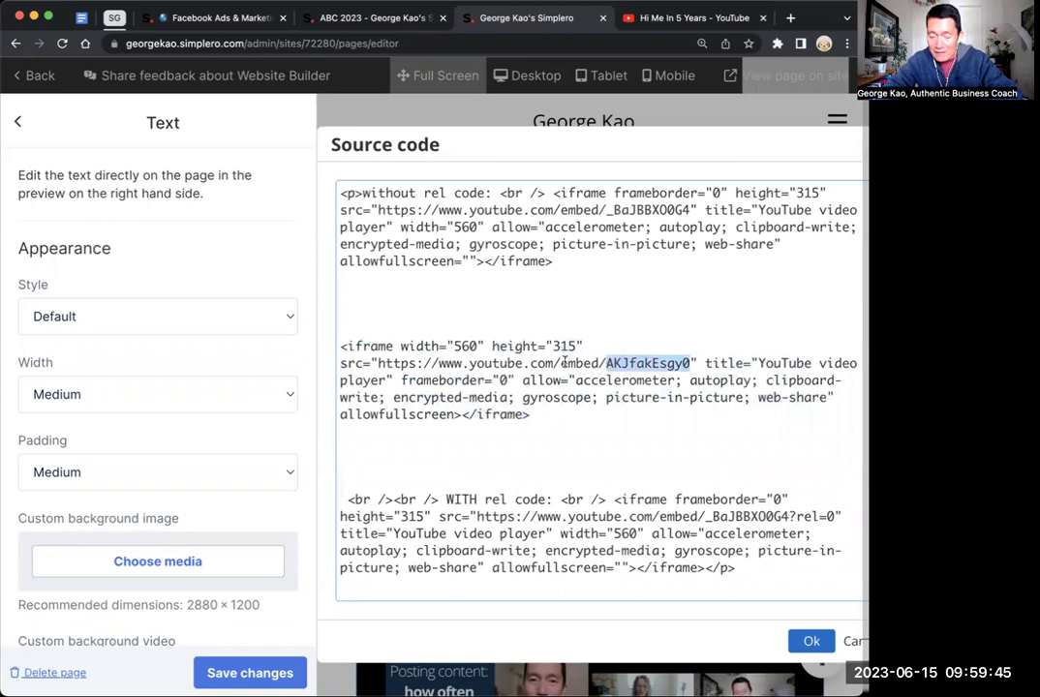
{"action": "left_click", "coordinate": [427, 365]}
{"action": "left_click_drag", "start_coordinate": [340, 345], "coordinate": [533, 418]}
{"action": "left_click", "coordinate": [342, 348]}
{"action": "left_click_drag", "start_coordinate": [342, 349], "coordinate": [609, 418]}
{"action": "key", "text": "super+c"}
{"action": "left_click", "coordinate": [576, 418]}
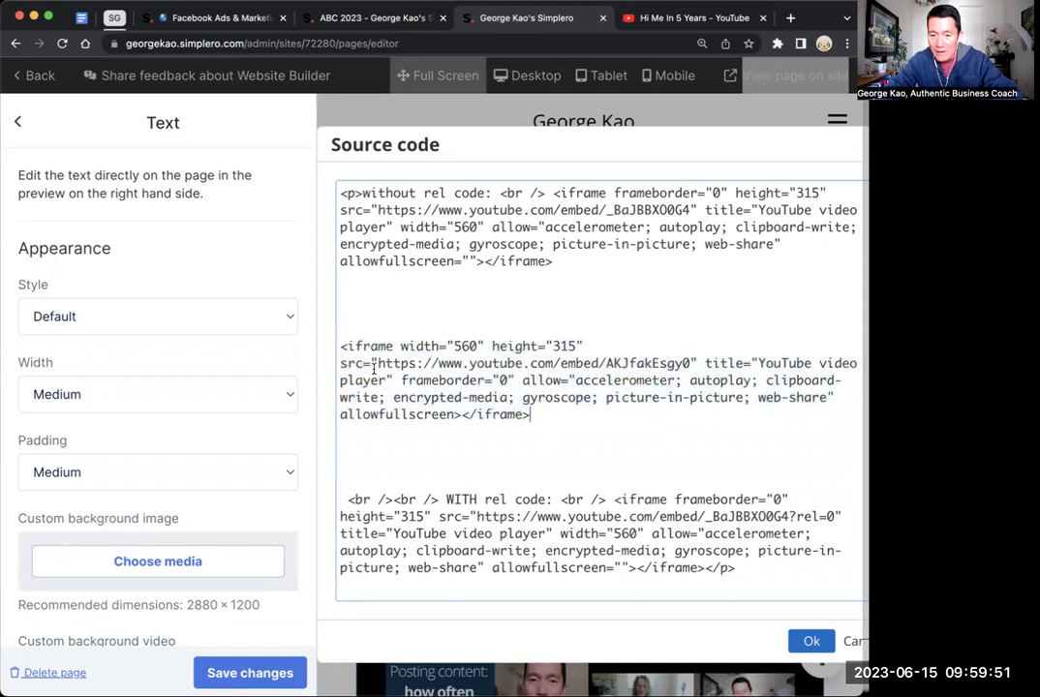
- Highlight the pasted iframe's src URL, its embed part and its video ID, and place the cursor right after the ID
{"action": "left_click_drag", "start_coordinate": [377, 363], "coordinate": [689, 358]}
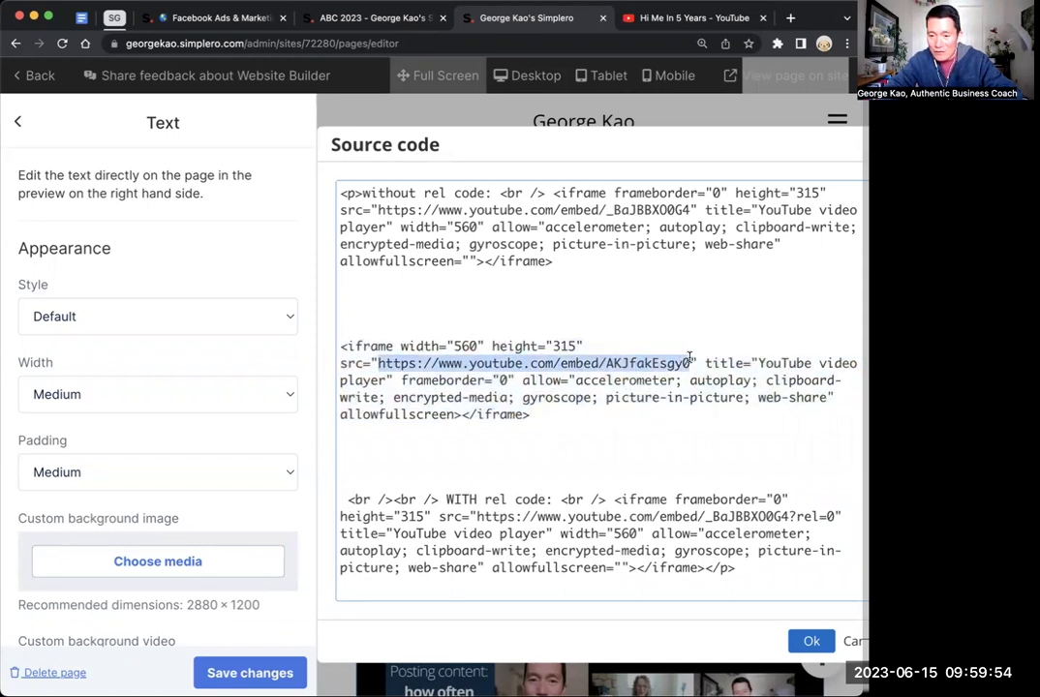
{"action": "double_click", "coordinate": [580, 365]}
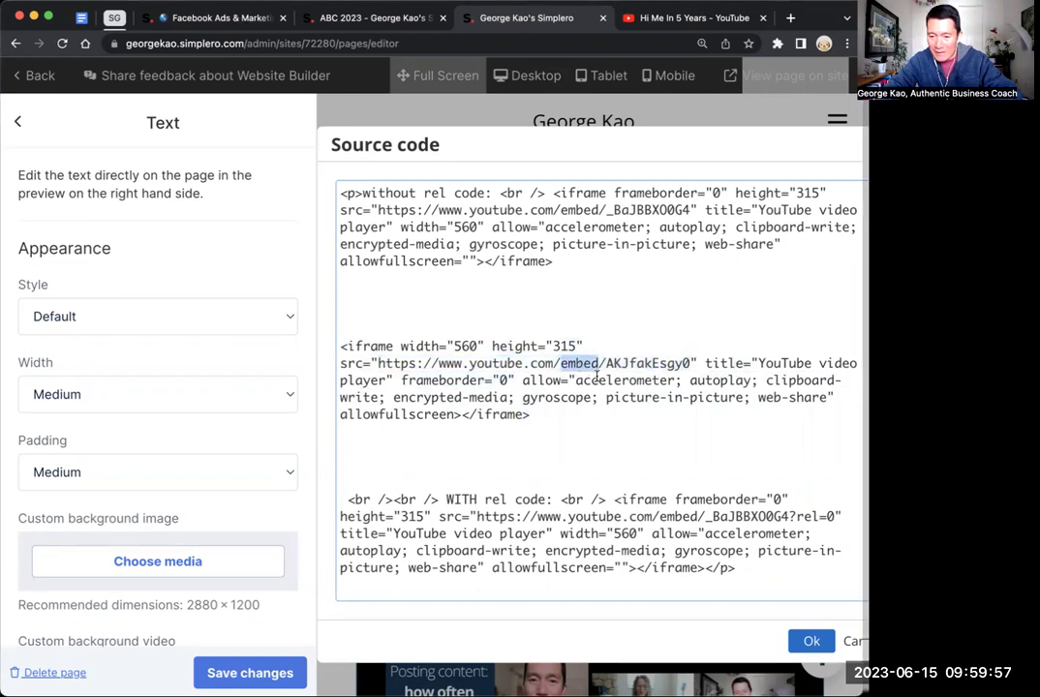
{"action": "left_click_drag", "start_coordinate": [378, 363], "coordinate": [620, 362]}
{"action": "left_click", "coordinate": [646, 363]}
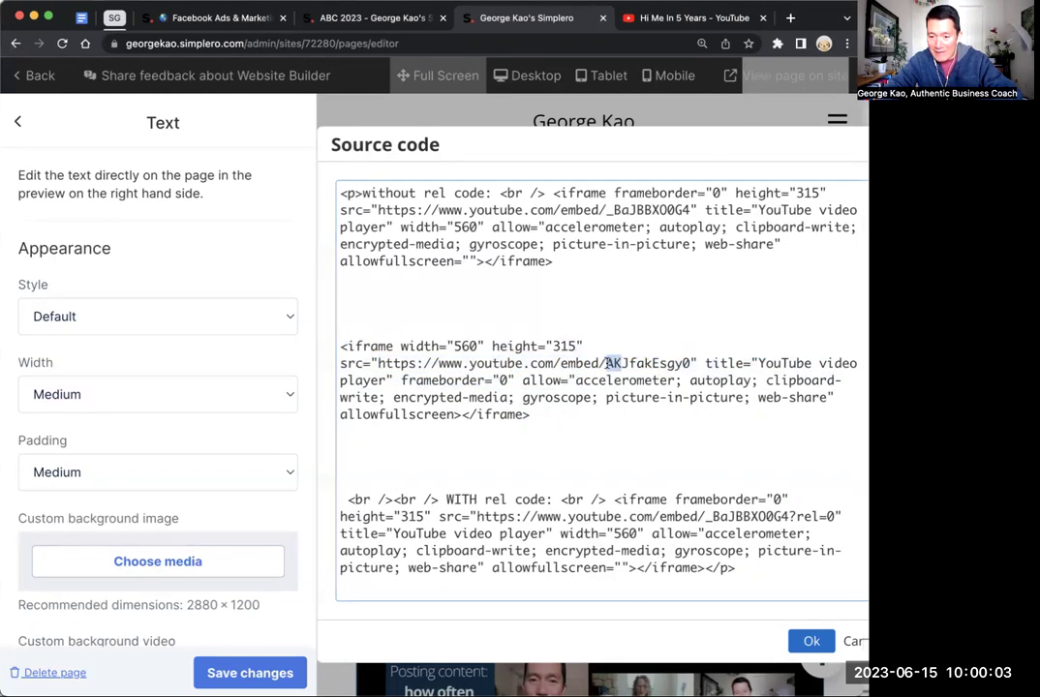
{"action": "left_click", "coordinate": [605, 363]}
{"action": "left_click_drag", "start_coordinate": [608, 363], "coordinate": [675, 363]}
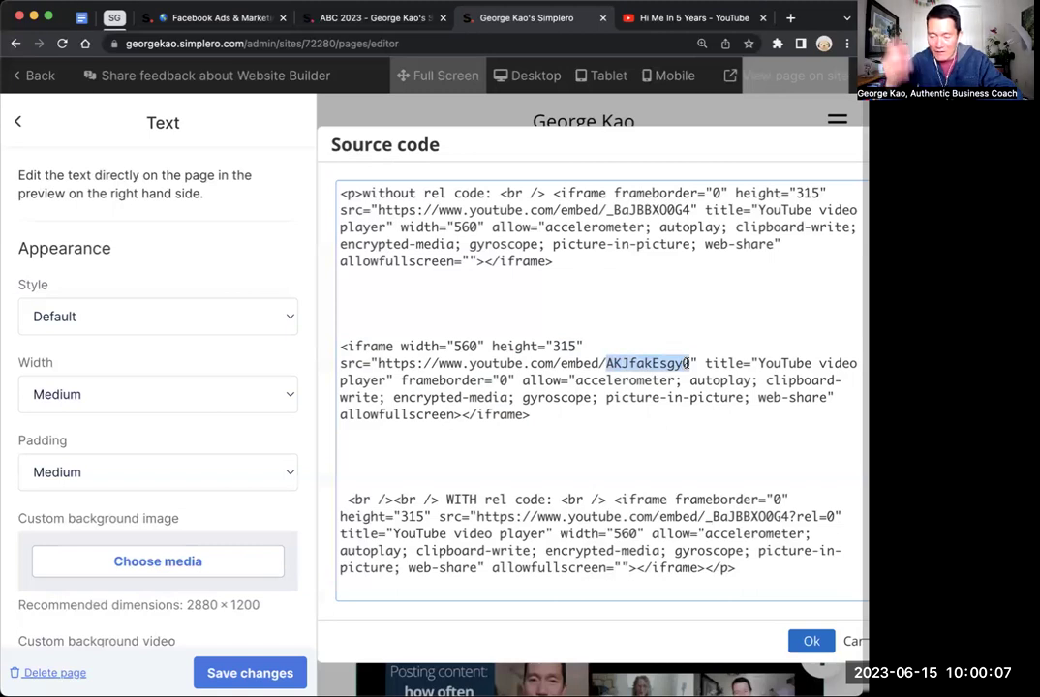
{"action": "left_click", "coordinate": [689, 364]}
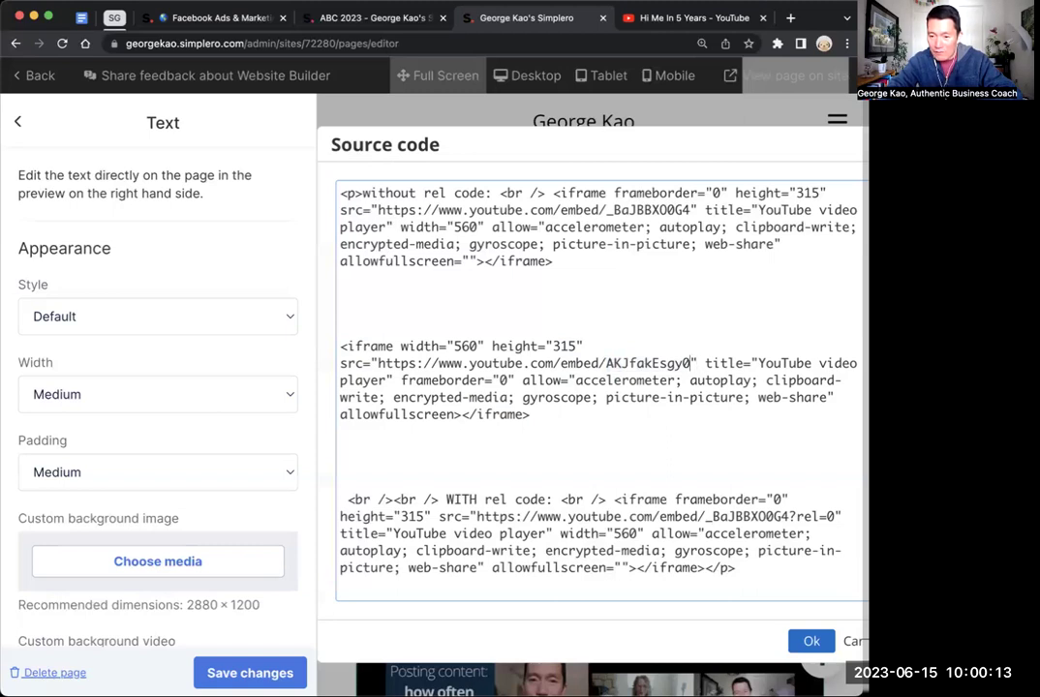
- Discard the pending source code edits and reopen the text block's source code at a smaller page zoom
{"action": "key", "text": "super+0"}
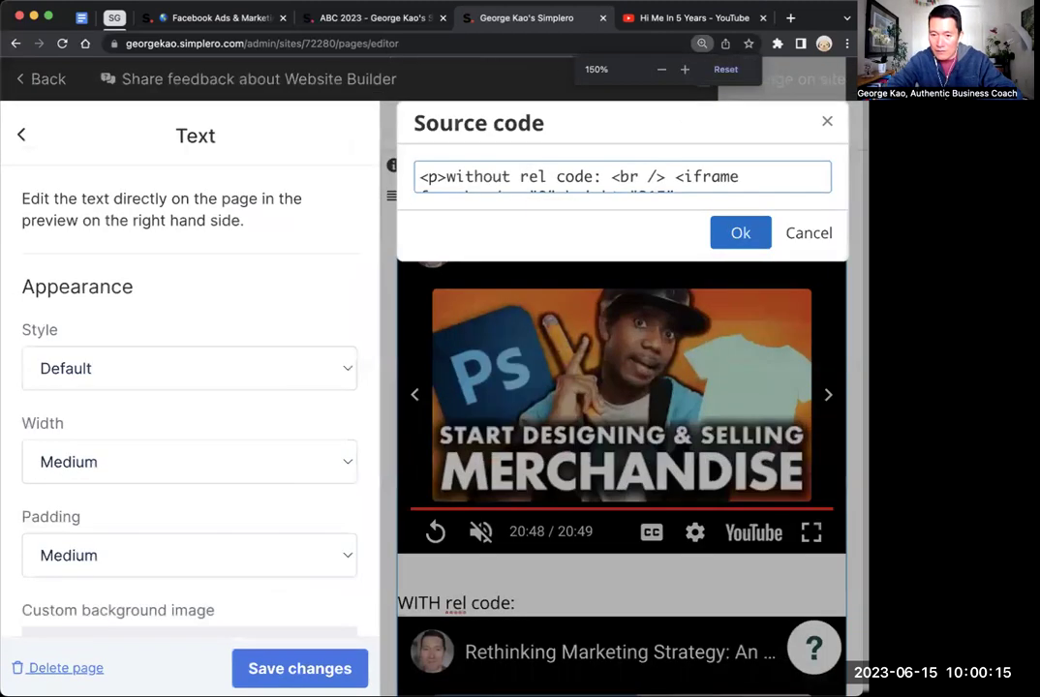
{"action": "left_click", "coordinate": [810, 233]}
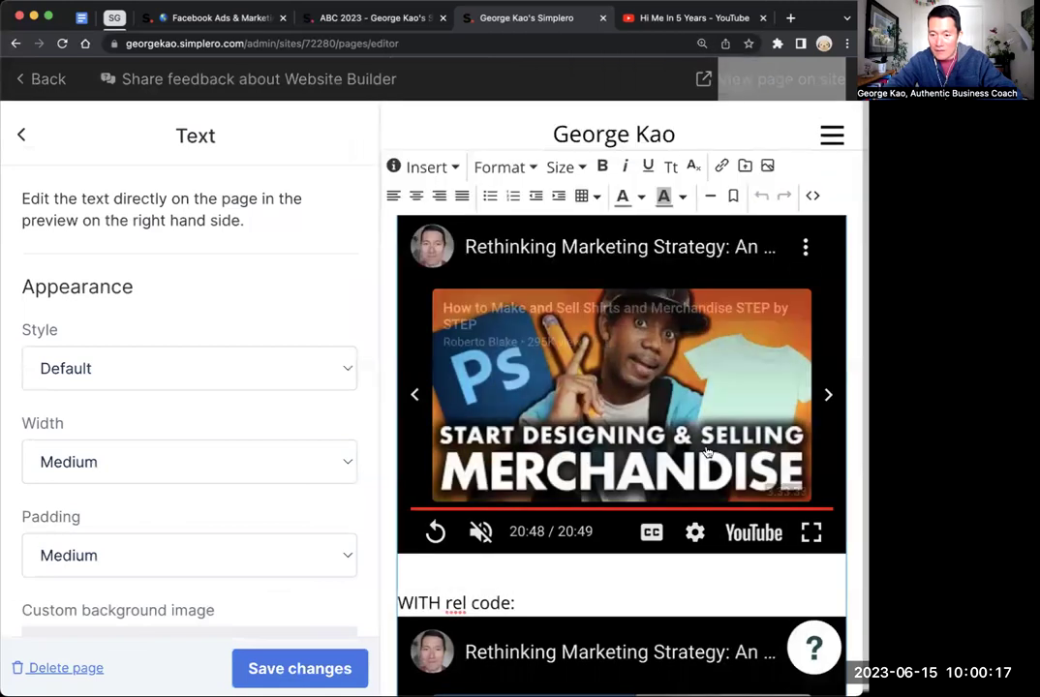
{"action": "left_click", "coordinate": [813, 196]}
{"action": "key", "text": "super+minus"}
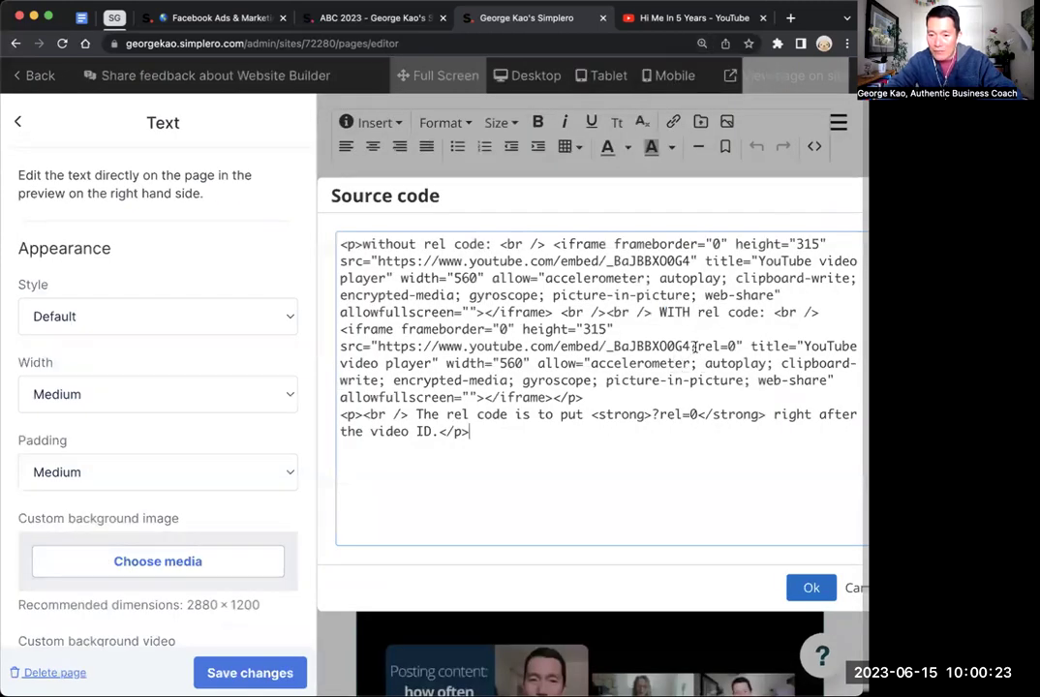
- Paste the copied iframe code below the final paragraph of the source code, separated by a few blank lines
{"action": "key", "text": "Return"}
{"action": "key", "text": "Return"}
{"action": "key", "text": "Return"}
{"action": "key", "text": "Return"}
{"action": "key", "text": "super+v"}
- Add ?rel=0 directly after the video ID AKJfakEsgy0 in the new iframe and apply the source code
{"action": "left_click", "coordinate": [683, 481]}
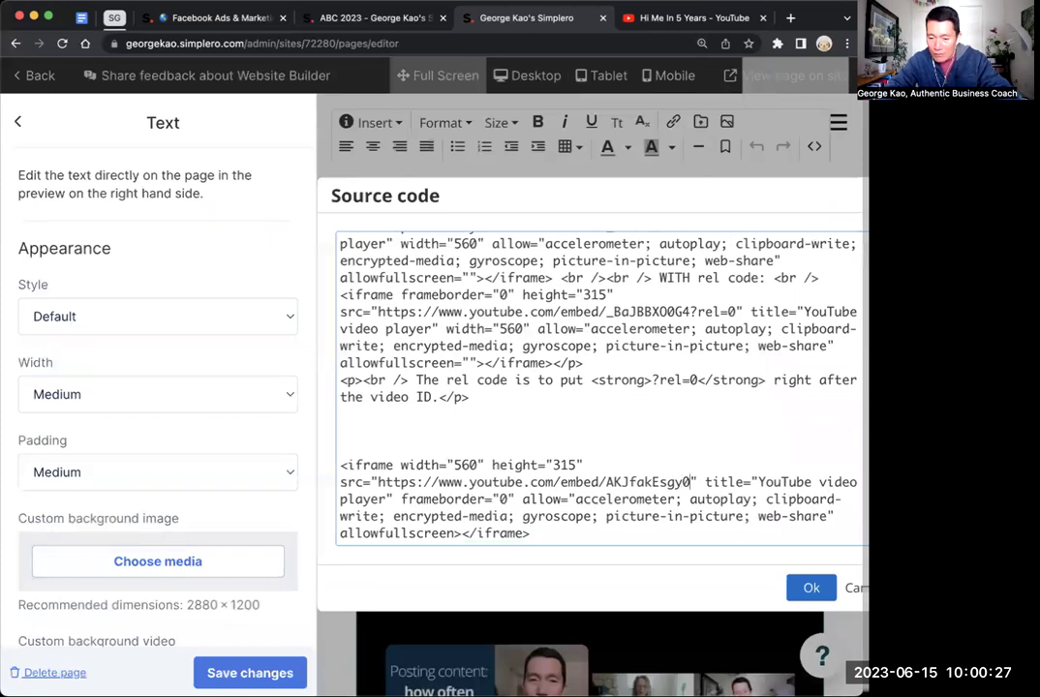
{"action": "type", "text": "?"}
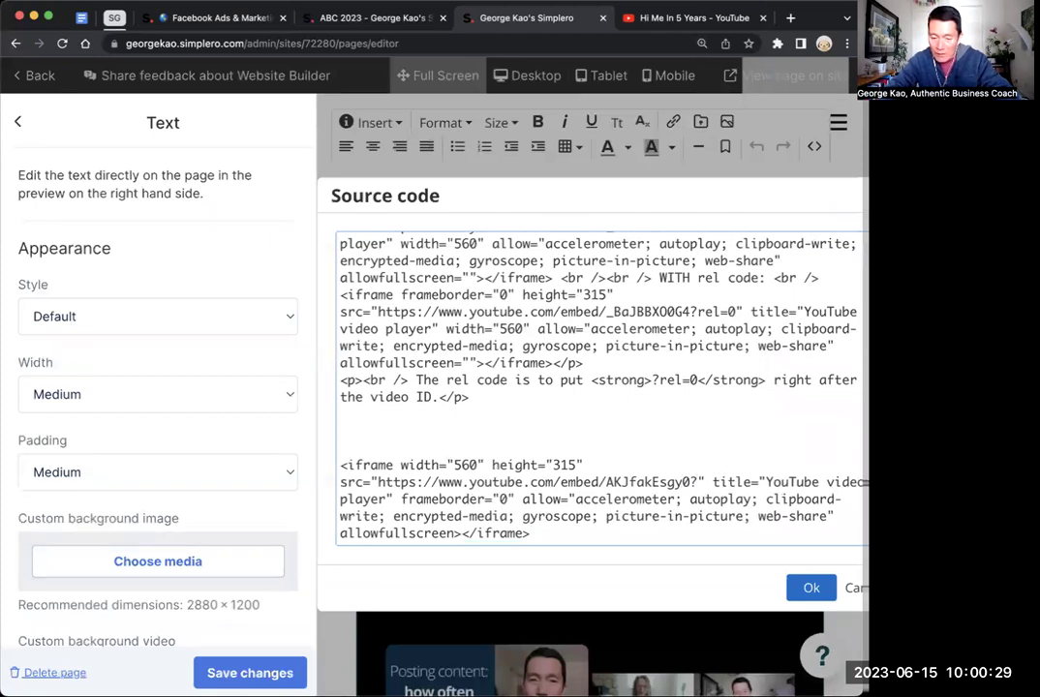
{"action": "type", "text": "rel=0"}
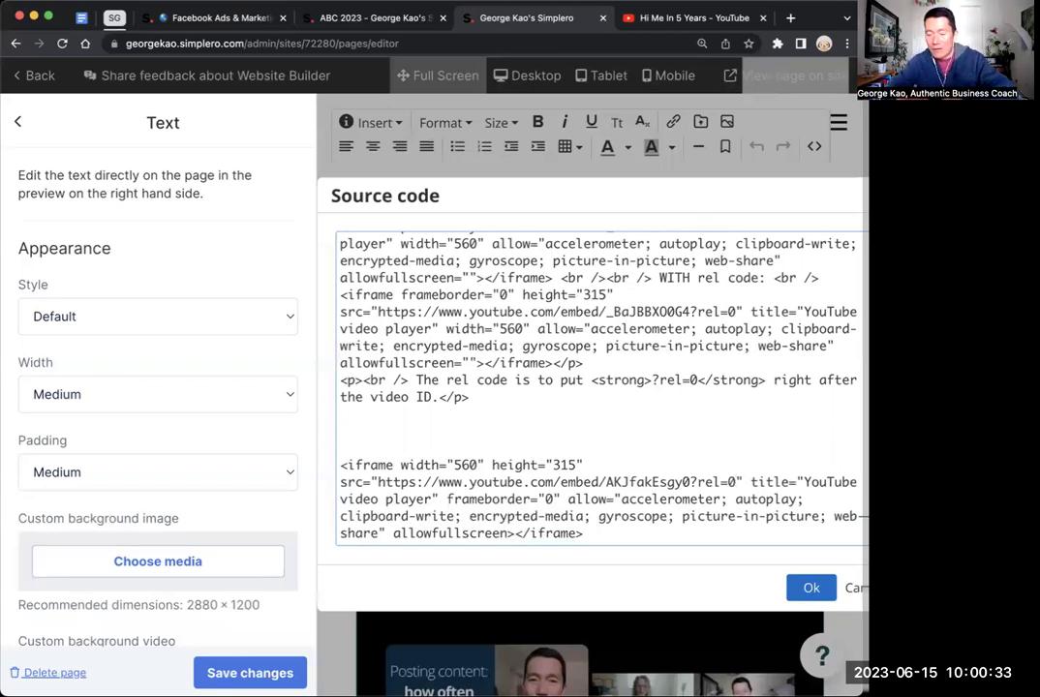
{"action": "left_click", "coordinate": [797, 589]}
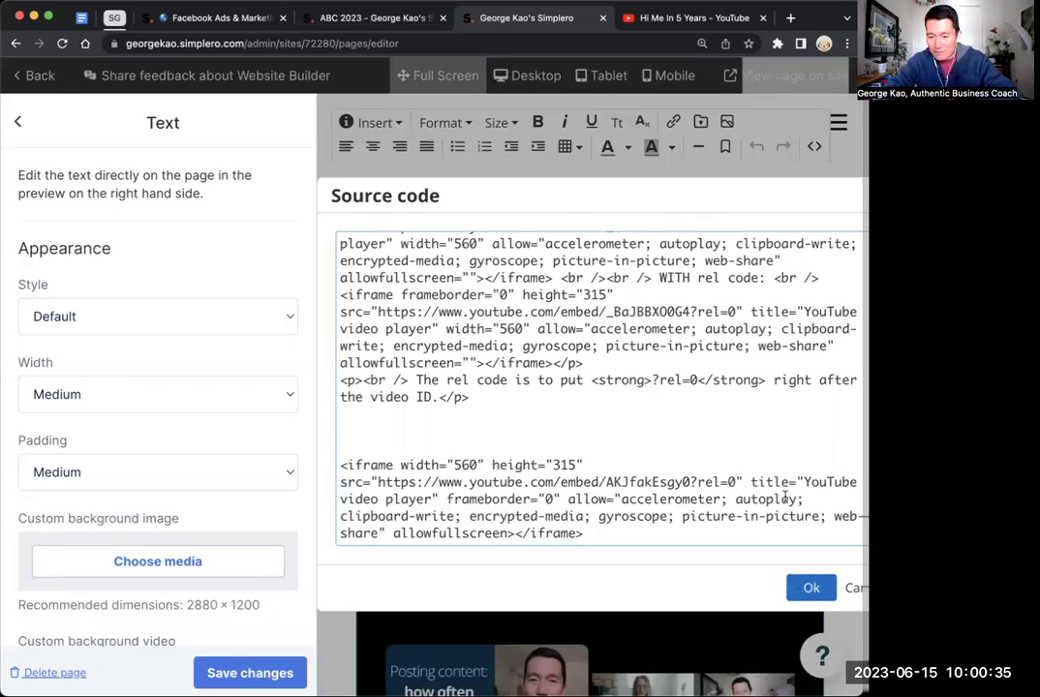
{"action": "scroll", "coordinate": [670, 485], "scroll_direction": "down", "scroll_amount": 1}
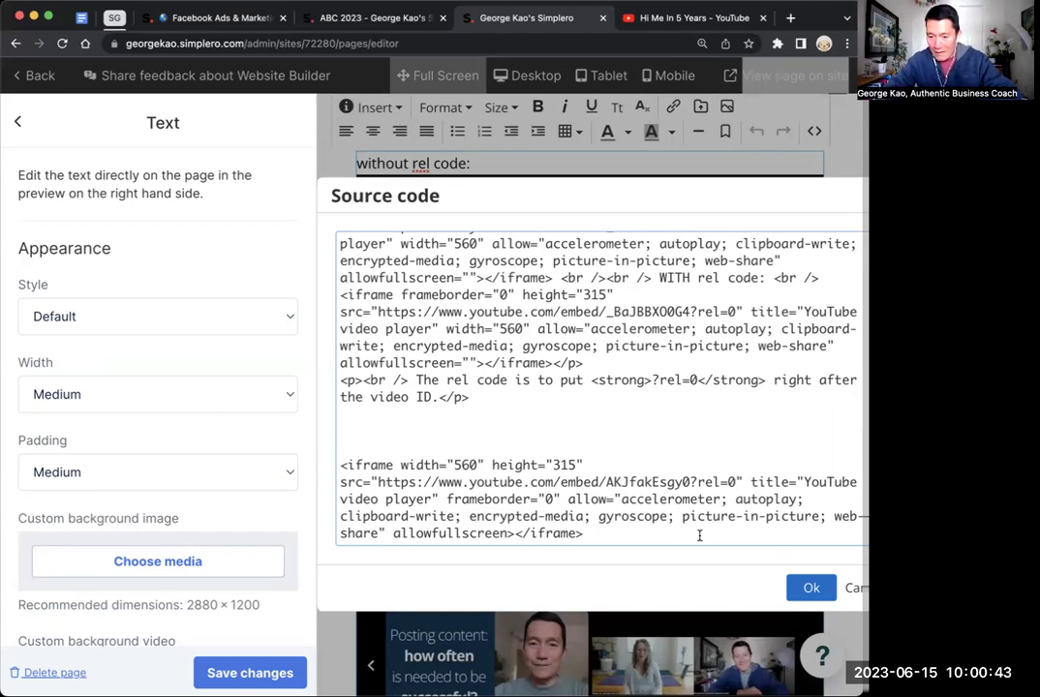
{"action": "left_click", "coordinate": [812, 590]}
- Play and pause the embedded "Hi Me In 5 Years" video, examine its suggested videos, and close the suggestions
{"action": "scroll", "coordinate": [742, 398], "scroll_direction": "down", "scroll_amount": 5}
{"action": "scroll", "coordinate": [742, 398], "scroll_direction": "down", "scroll_amount": 3}
{"action": "left_click", "coordinate": [590, 502]}
{"action": "left_click", "coordinate": [555, 482]}
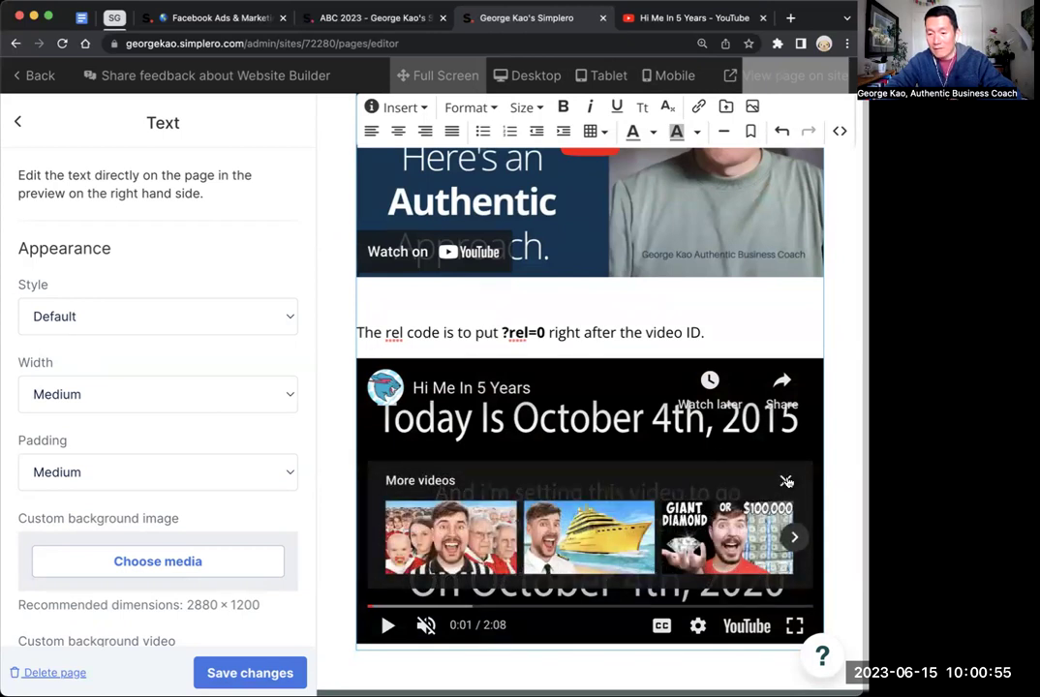
{"action": "left_click", "coordinate": [786, 481]}
{"action": "scroll", "coordinate": [743, 326], "scroll_direction": "up", "scroll_amount": 2}
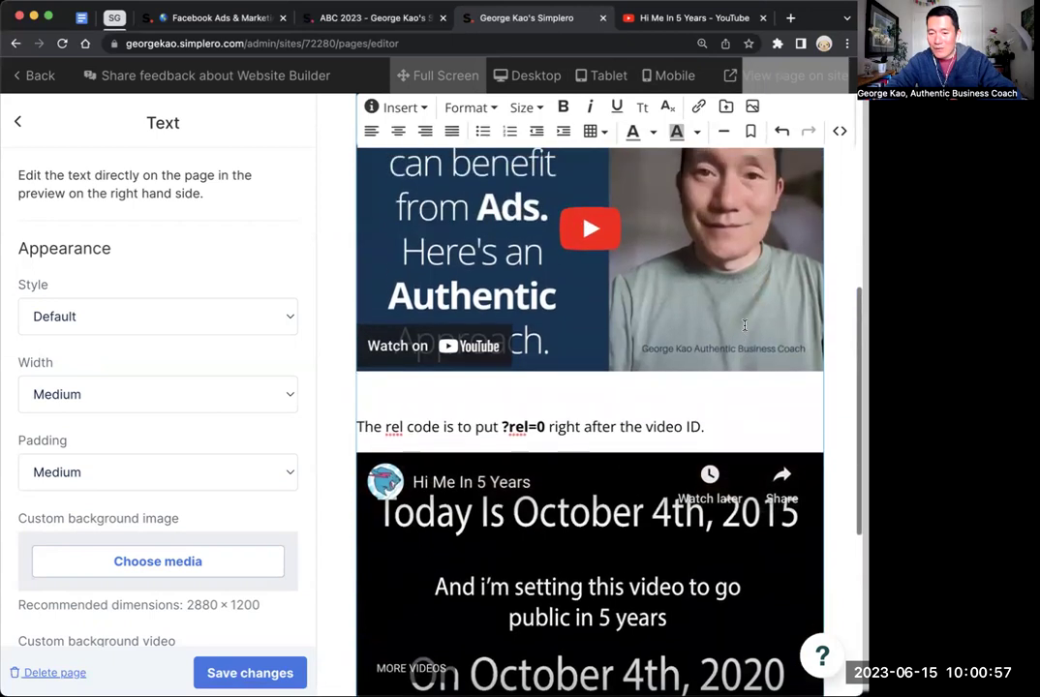
{"action": "scroll", "coordinate": [743, 325], "scroll_direction": "up", "scroll_amount": 4}
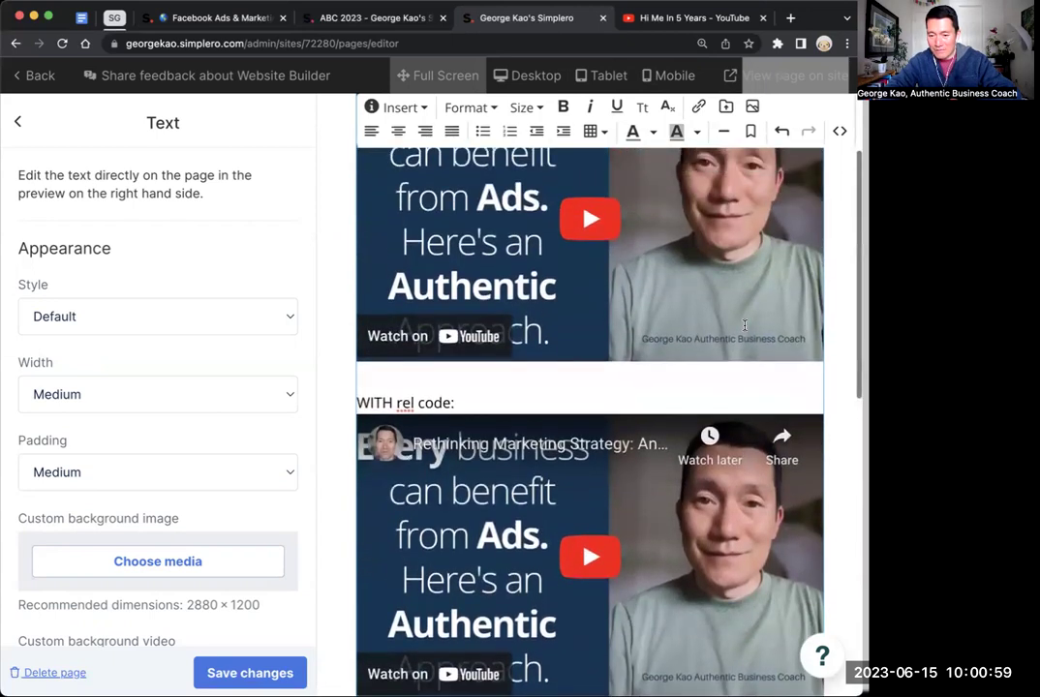